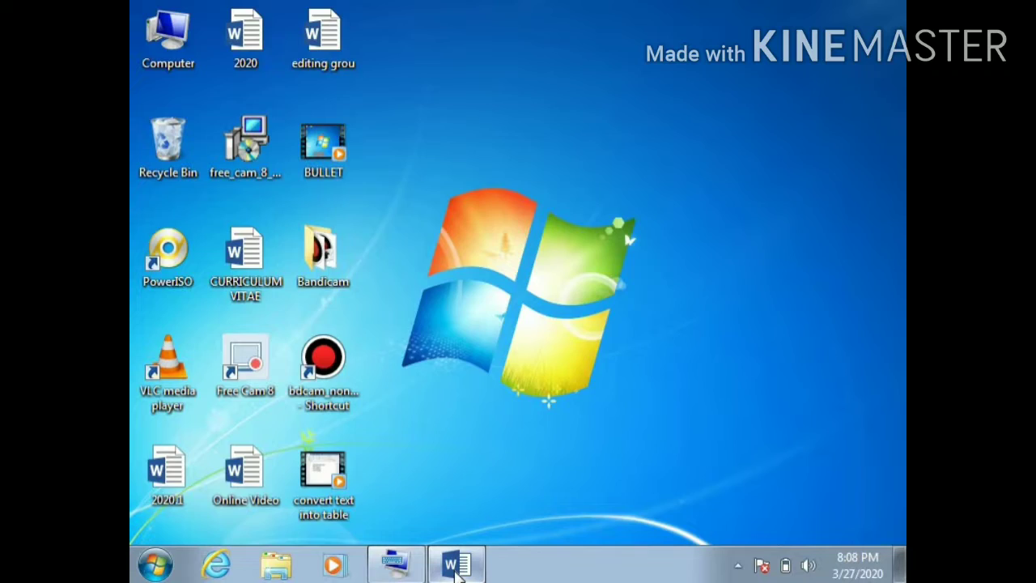
# - Insert an Excel Spreadsheet object into the blank Document1 from the Insert tab's Table menu
pyautogui.click(457, 564)
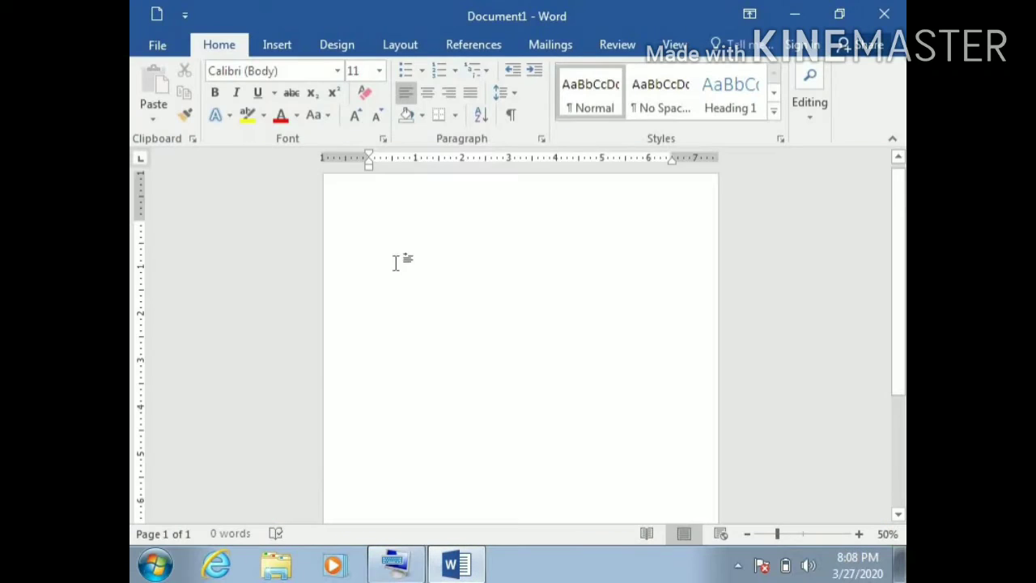
pyautogui.click(279, 46)
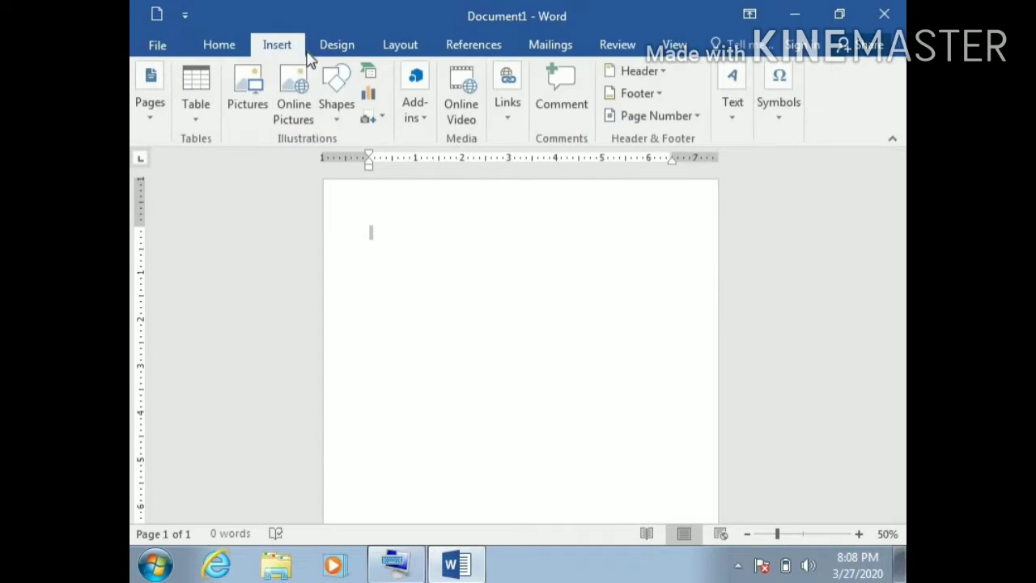
pyautogui.click(200, 126)
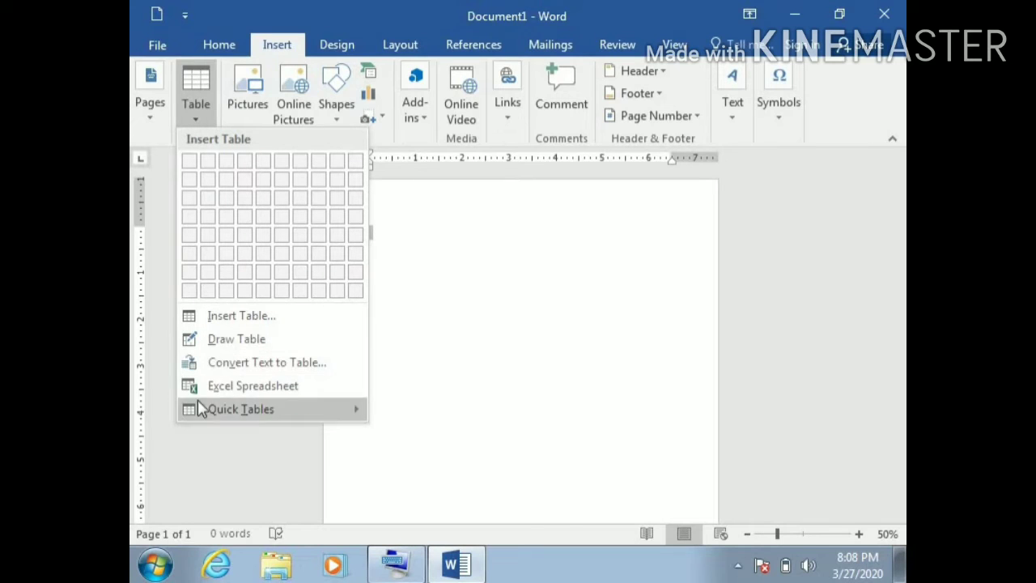
pyautogui.click(242, 391)
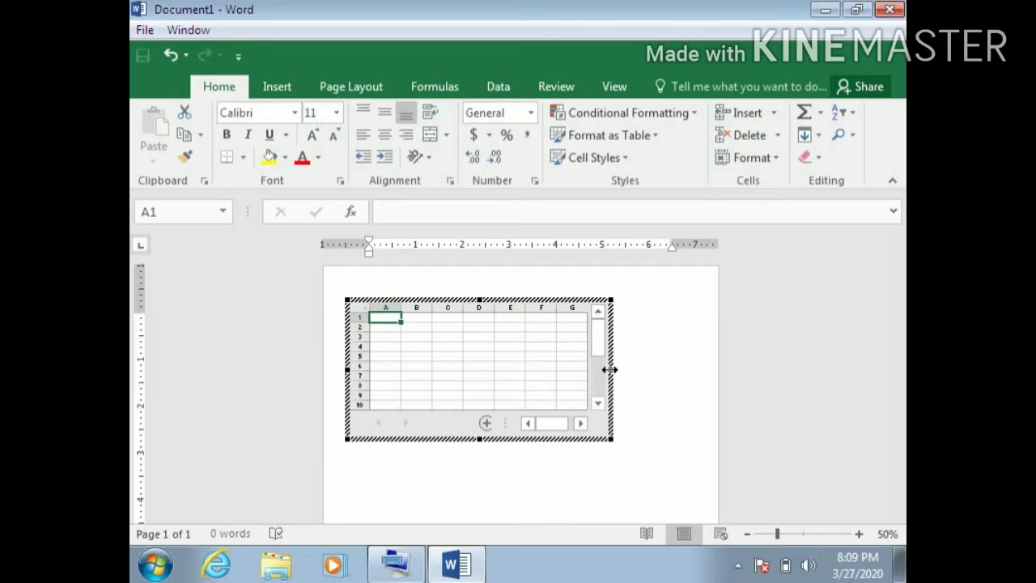
# - Widen the embedded sheet, enter text in A1, then reopen it and stretch it to 12 rows
pyautogui.moveTo(609, 369); pyautogui.dragTo(603, 369)
pyautogui.write('nm')
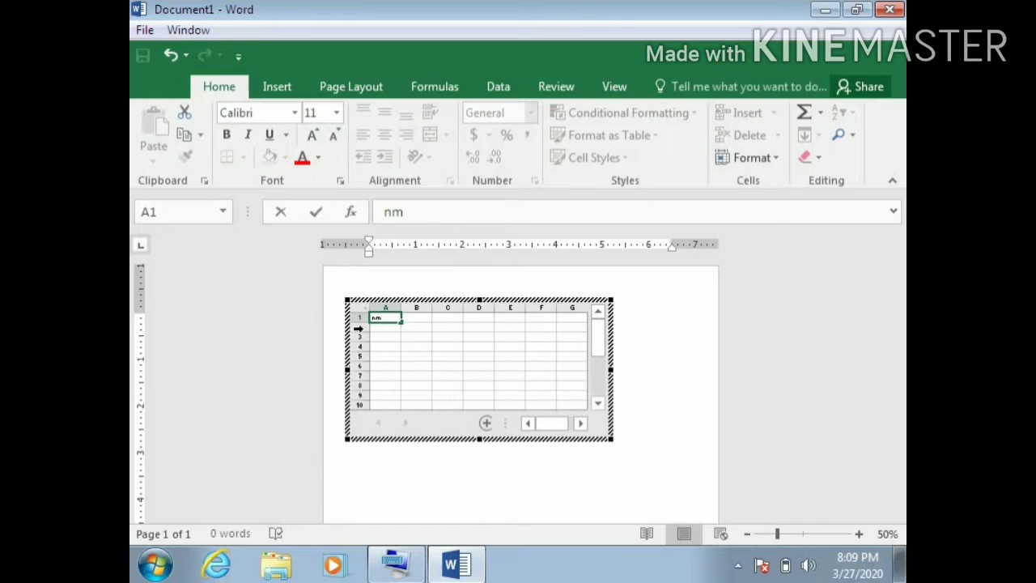
pyautogui.click(478, 450)
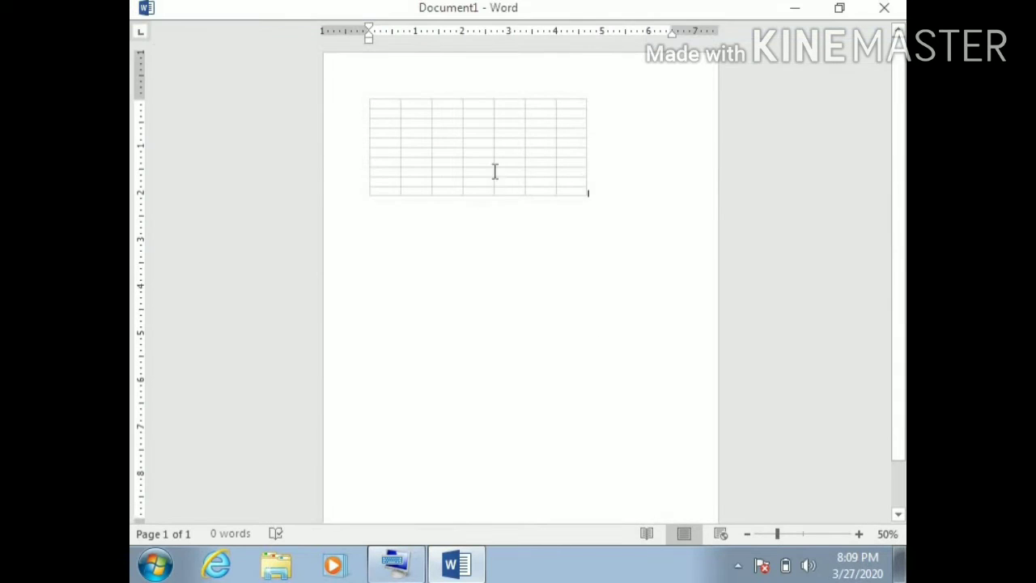
pyautogui.click(493, 256)
pyautogui.doubleClick(491, 254)
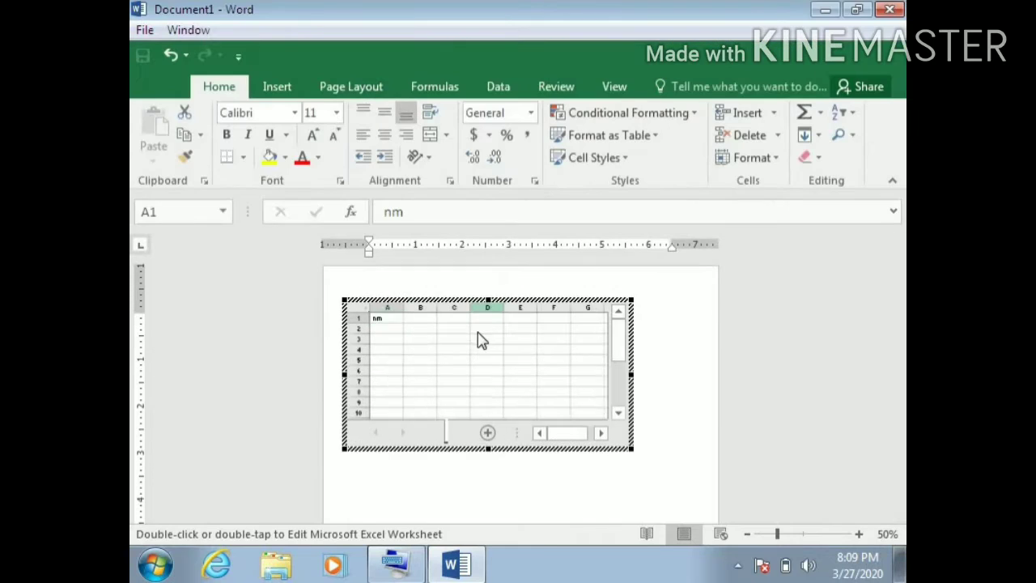
pyautogui.moveTo(480, 441); pyautogui.dragTo(480, 458)
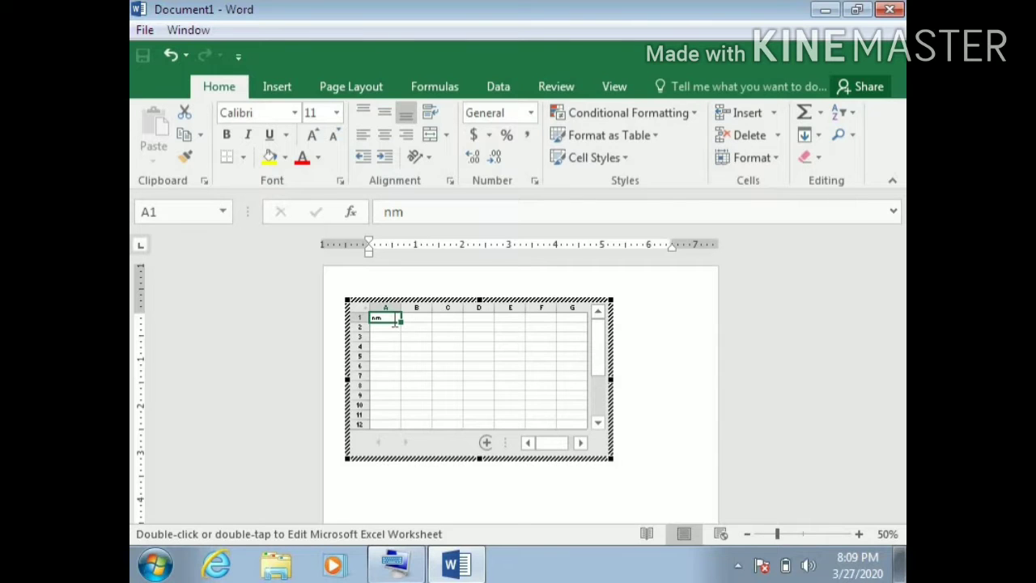
# - Enter headers names, class, rollno, hindi, maths, gk and sst in cells A1 through G1
pyautogui.write('names')
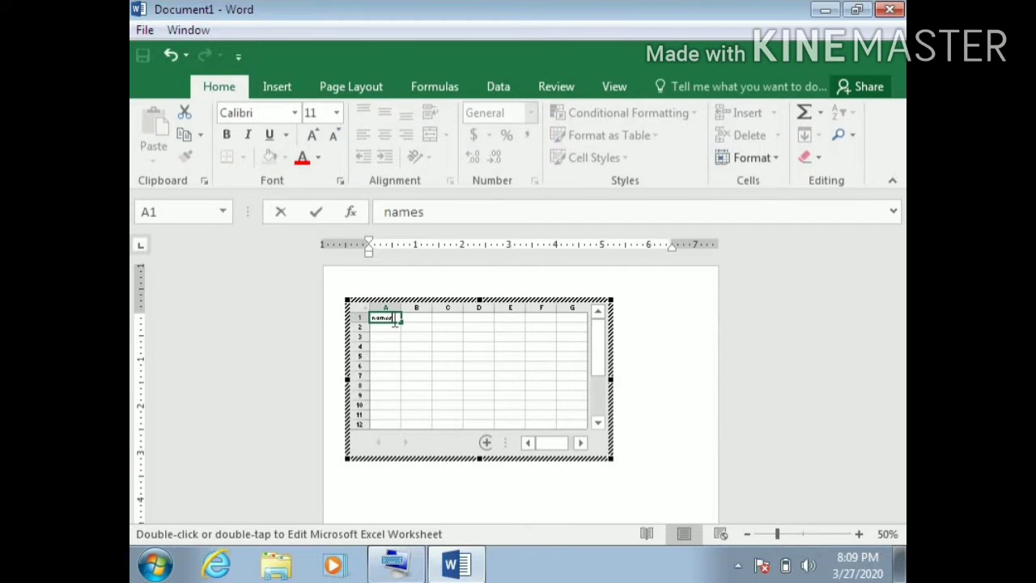
pyautogui.press('Tab')
pyautogui.write('cla')
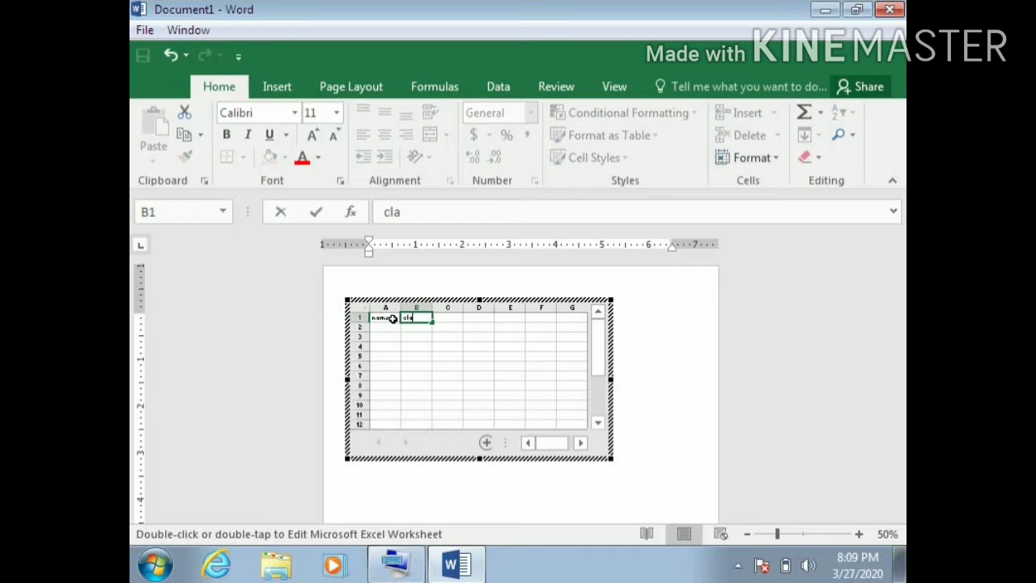
pyautogui.write('ss')
pyautogui.press('Tab')
pyautogui.write('ro')
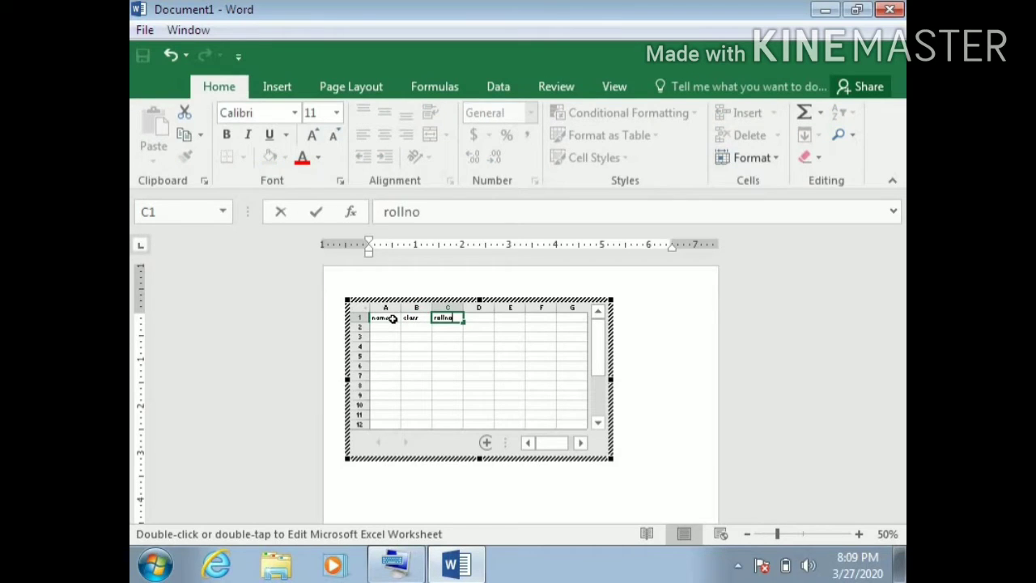
pyautogui.press('Tab')
pyautogui.write('hin')
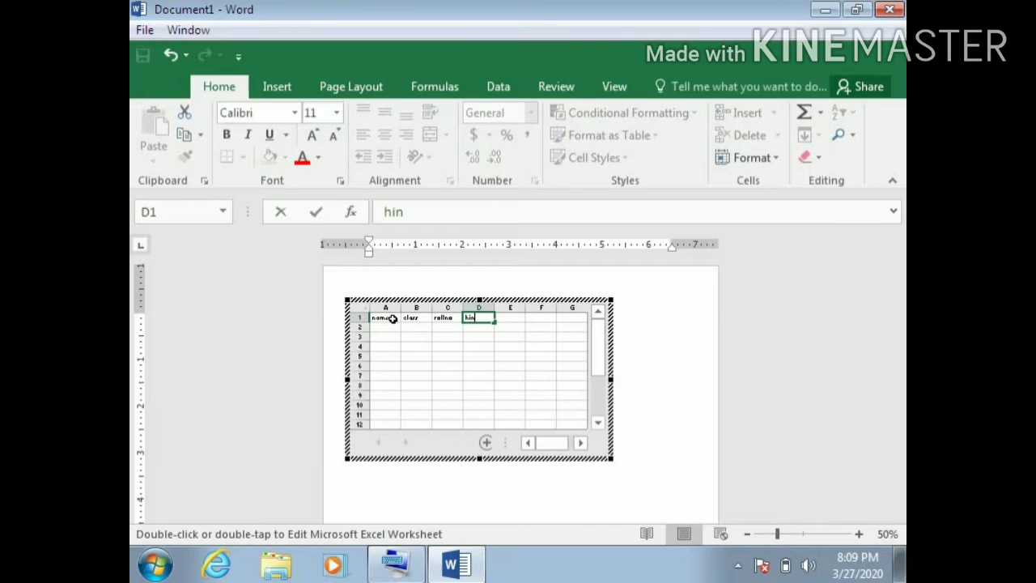
pyautogui.write('di')
pyautogui.press('Tab')
pyautogui.write('m')
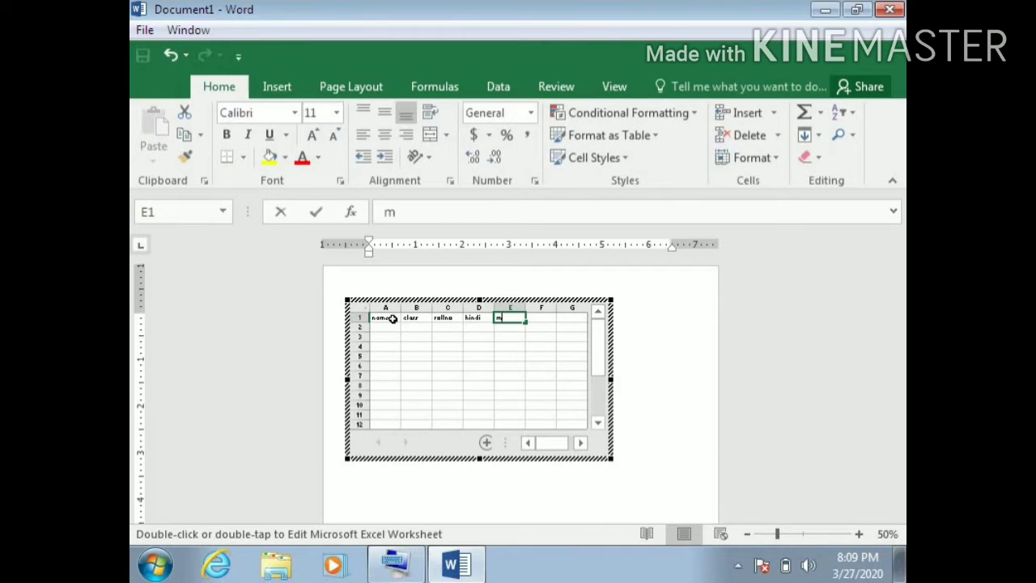
pyautogui.write('aths')
pyautogui.press('Tab')
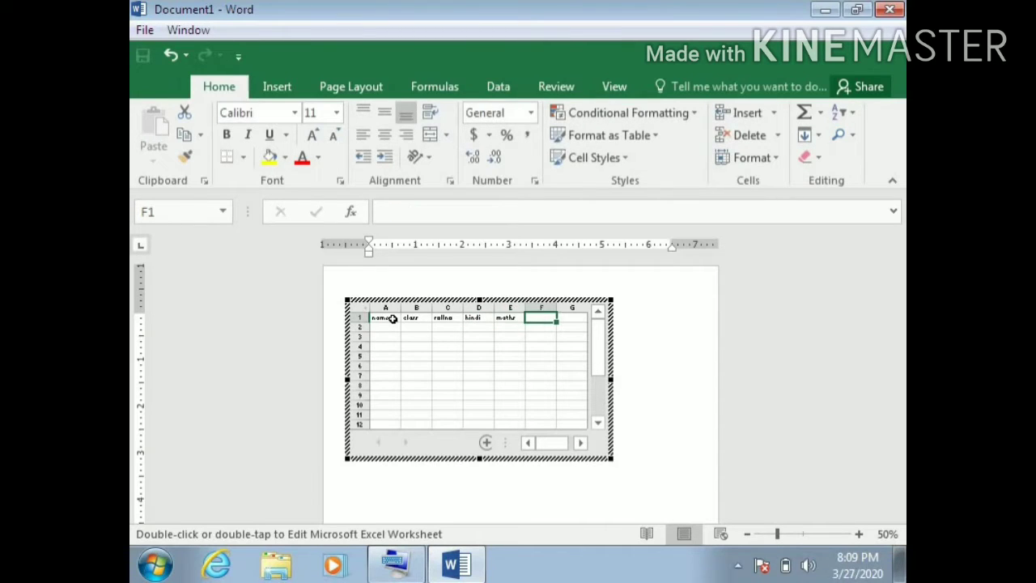
pyautogui.write('gk')
pyautogui.press('Tab')
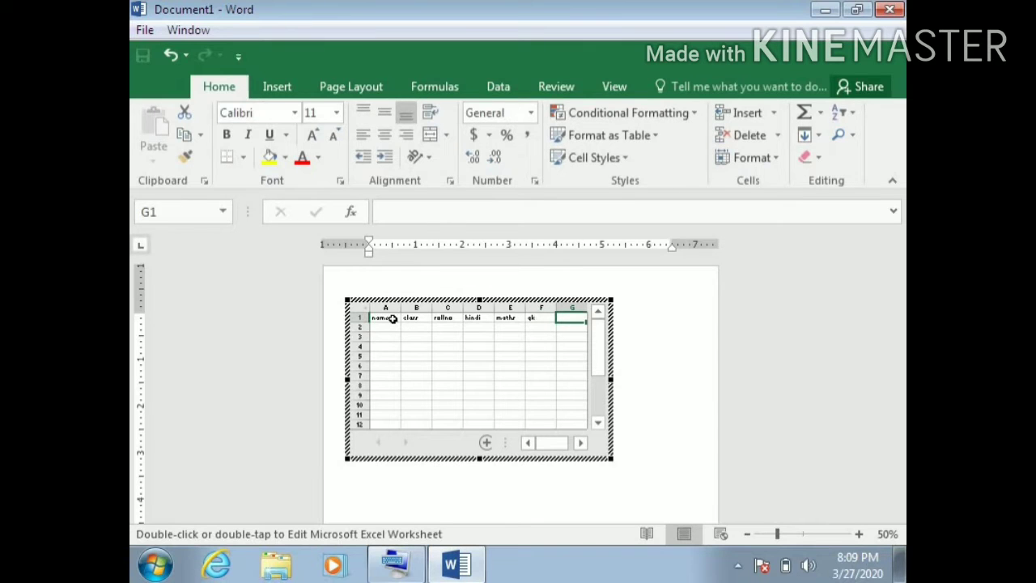
pyautogui.write('sst')
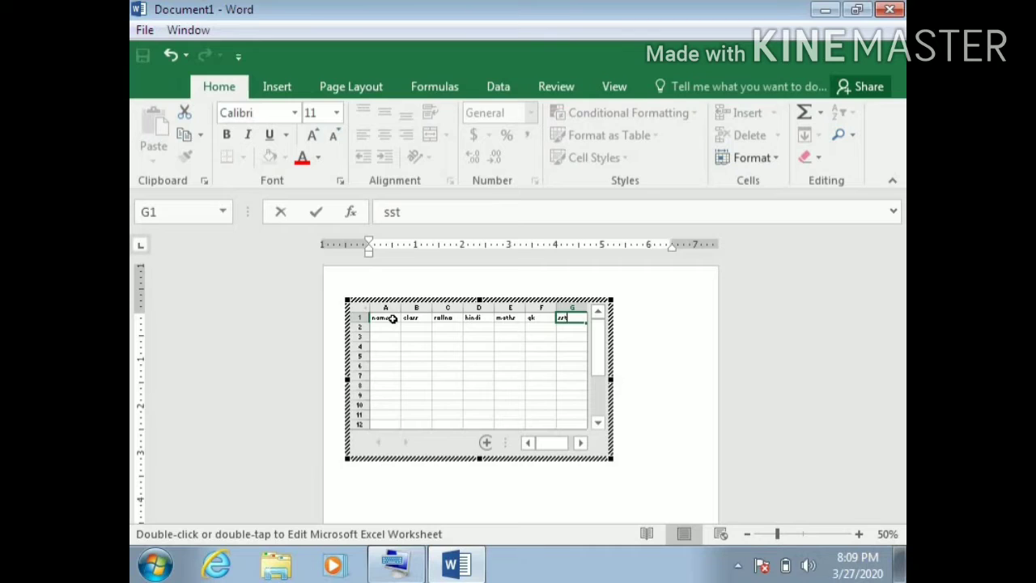
pyautogui.press('Return')
pyautogui.press('Left')
pyautogui.press('Left')
pyautogui.press('Left')
pyautogui.press('Left')
pyautogui.press('Left')
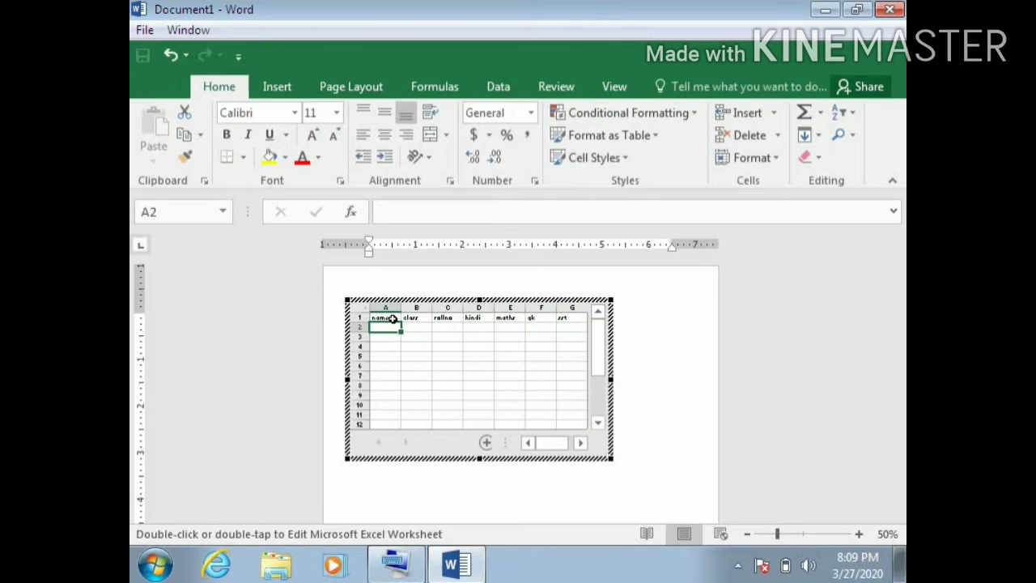
# - Fill row 2 with the first student's name, class 10, roll 1 and marks 98, 95, 85, 86
pyautogui.write('teena')
pyautogui.press('Tab')
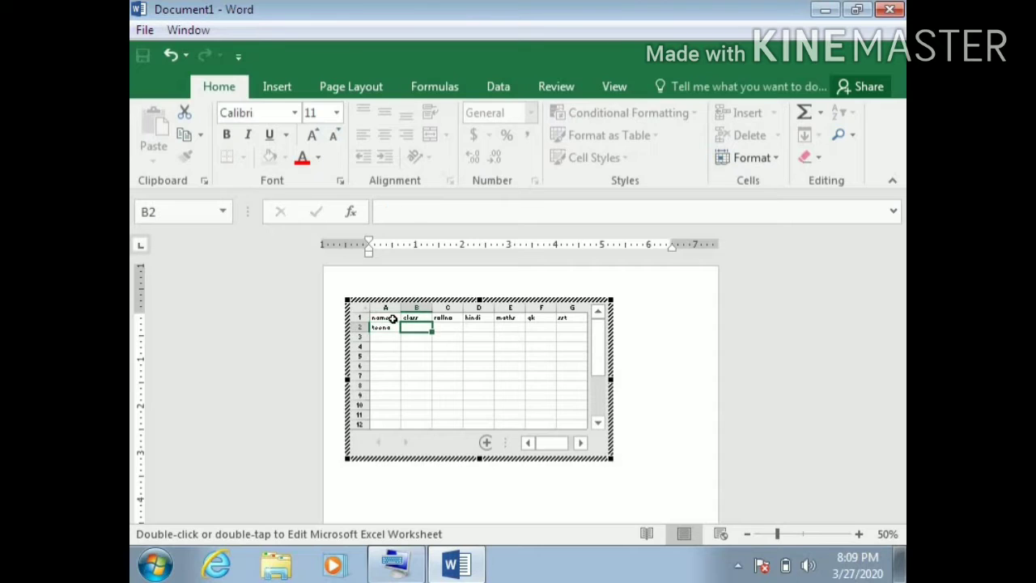
pyautogui.write('10')
pyautogui.press('Tab')
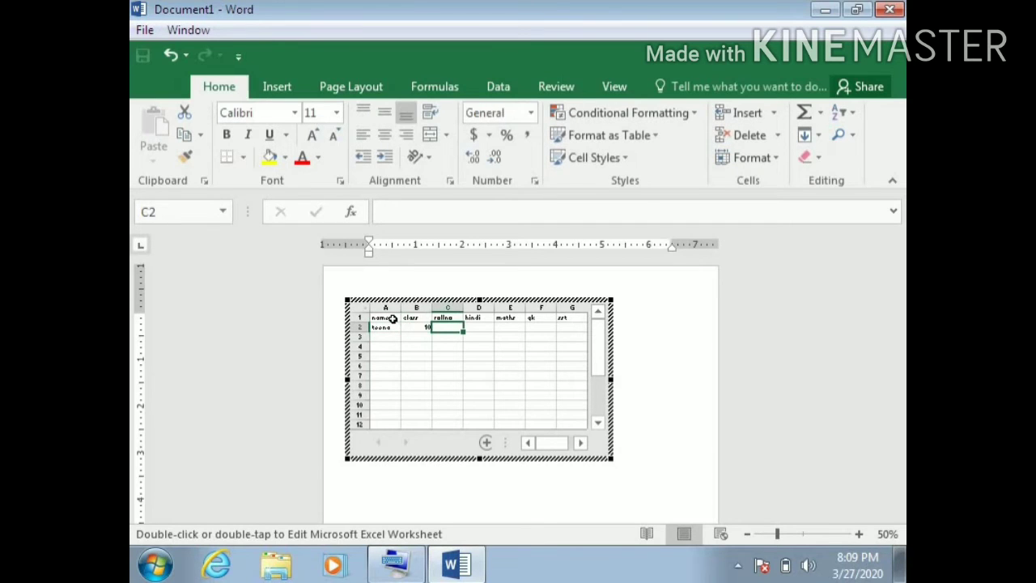
pyautogui.write('1')
pyautogui.press('Tab')
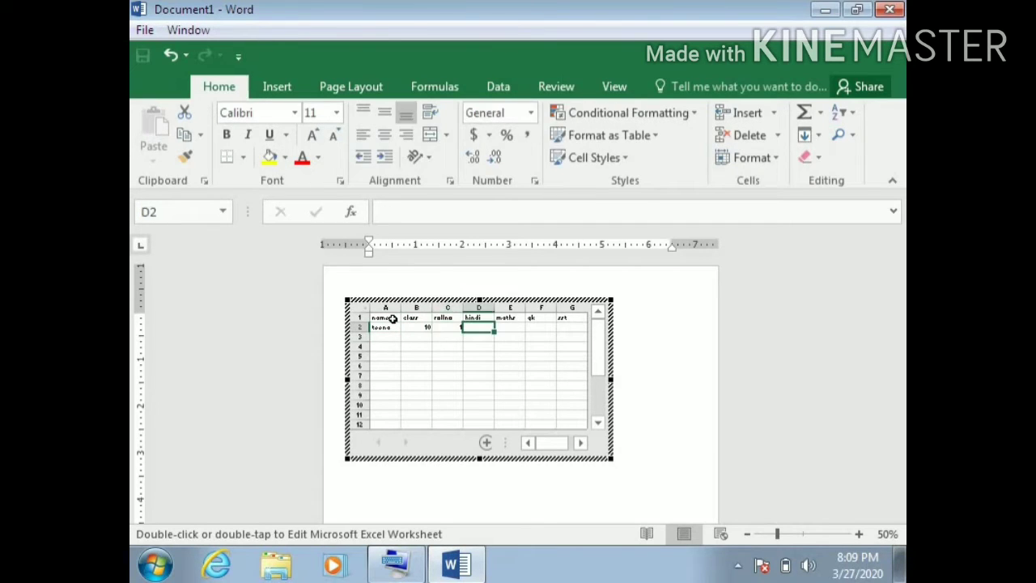
pyautogui.write('98')
pyautogui.press('Tab')
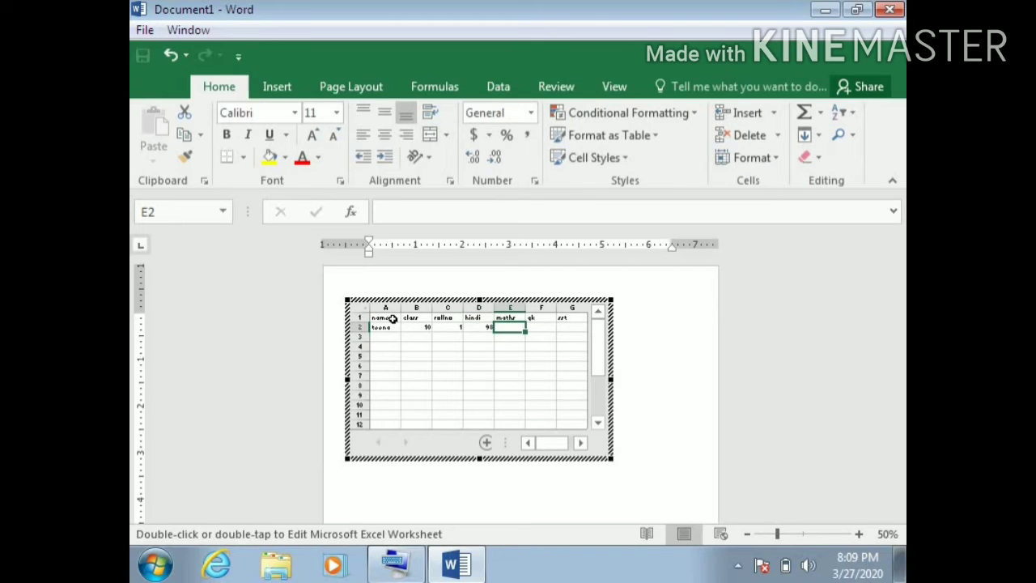
pyautogui.write('95')
pyautogui.press('Tab')
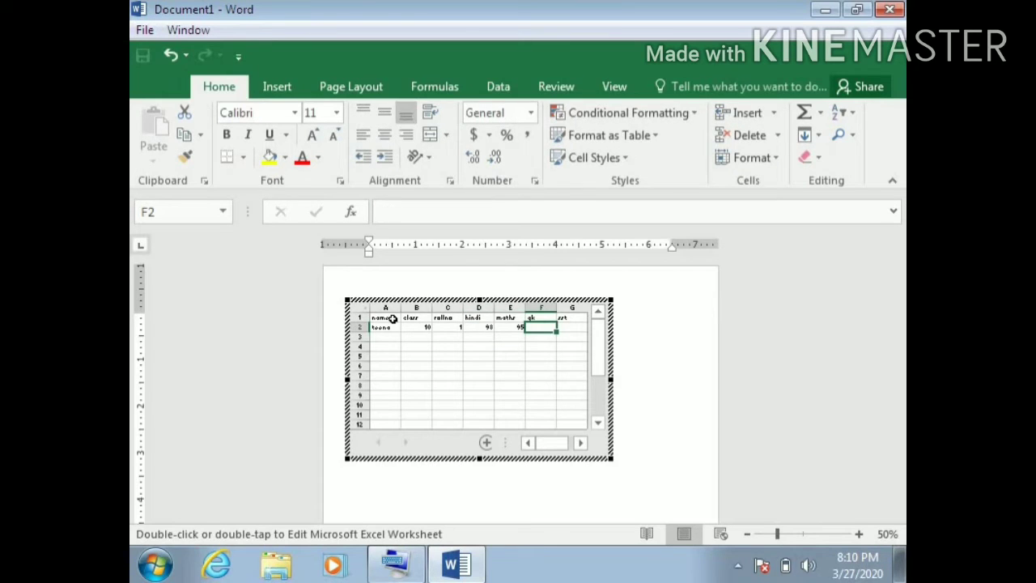
pyautogui.write('85')
pyautogui.press('Tab')
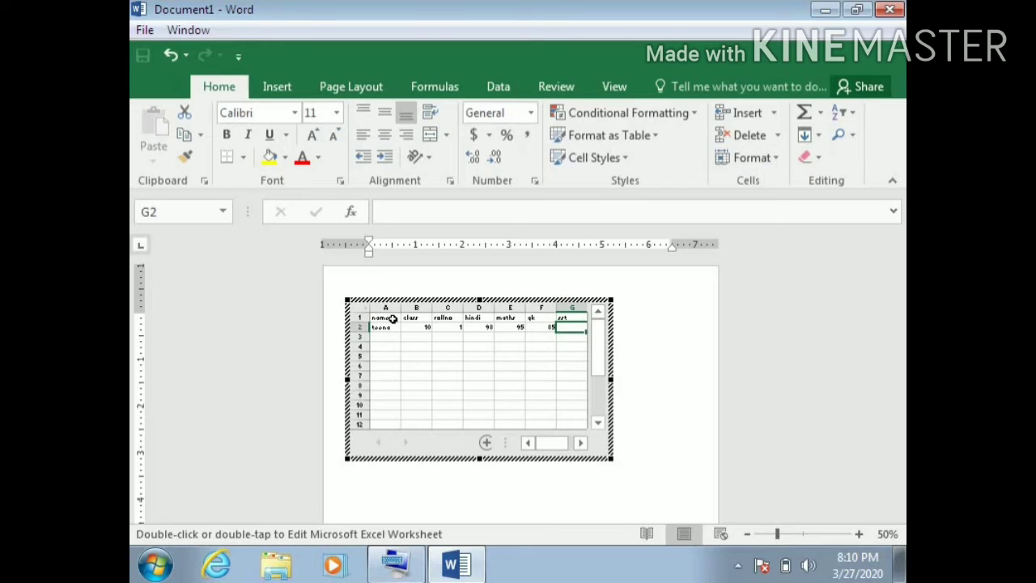
pyautogui.write('86')
pyautogui.press('Return')
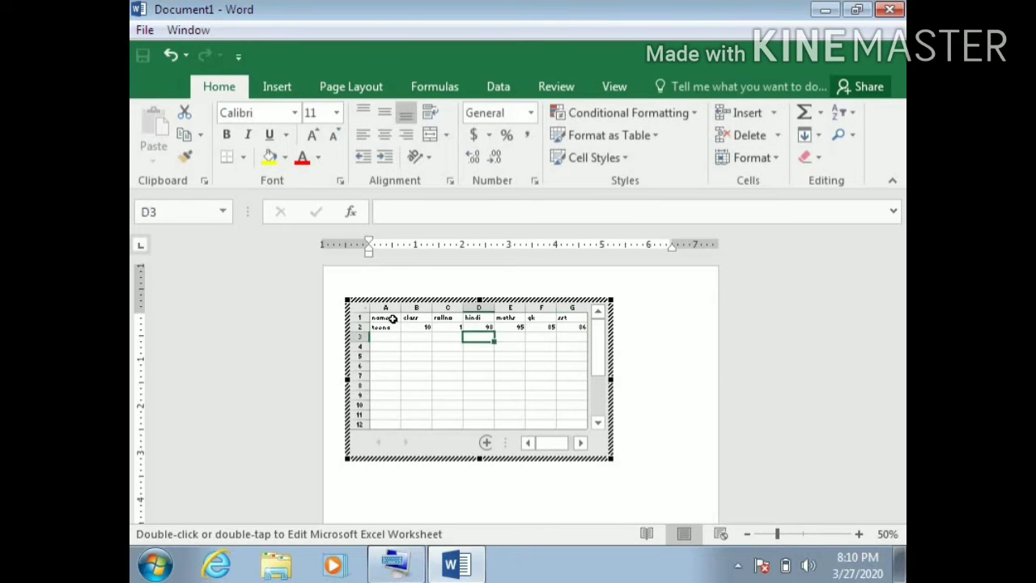
# - Fill row 3 with the second student's name, class 10, roll 2 and marks 58, 88, 80, 95
pyautogui.write('ree')
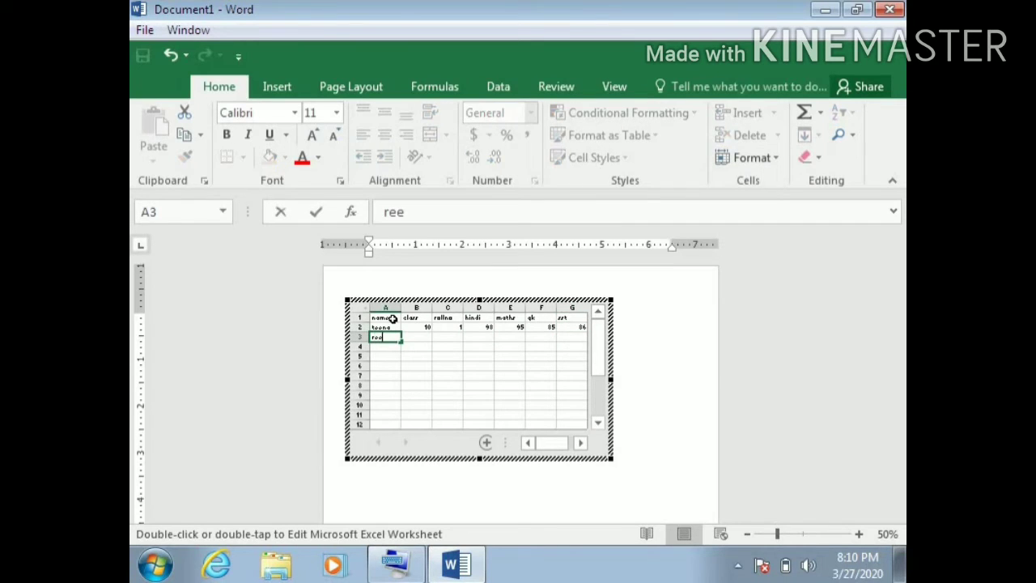
pyautogui.write('ma')
pyautogui.press('Tab')
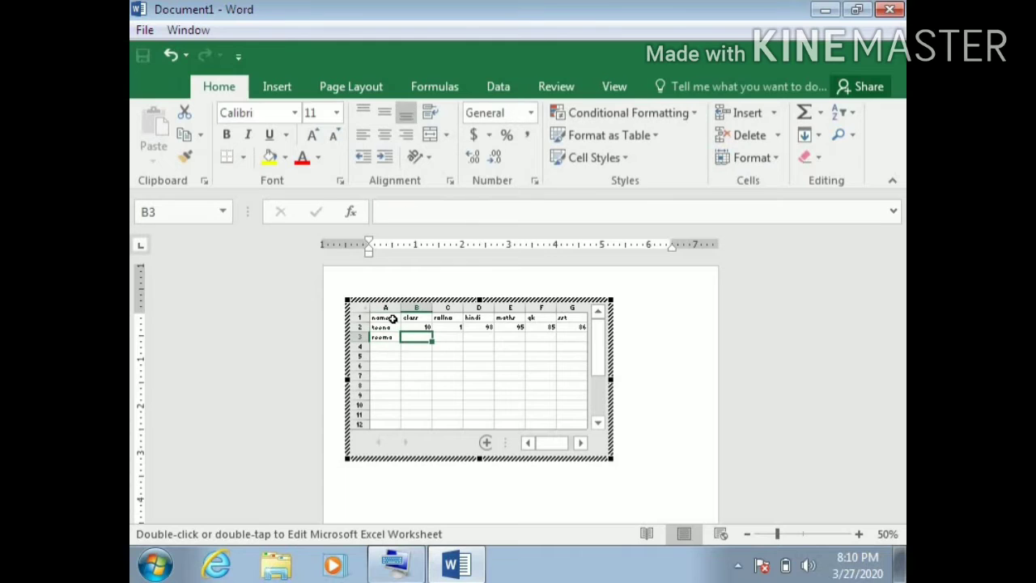
pyautogui.write('10')
pyautogui.press('Tab')
pyautogui.write('2')
pyautogui.press('Tab')
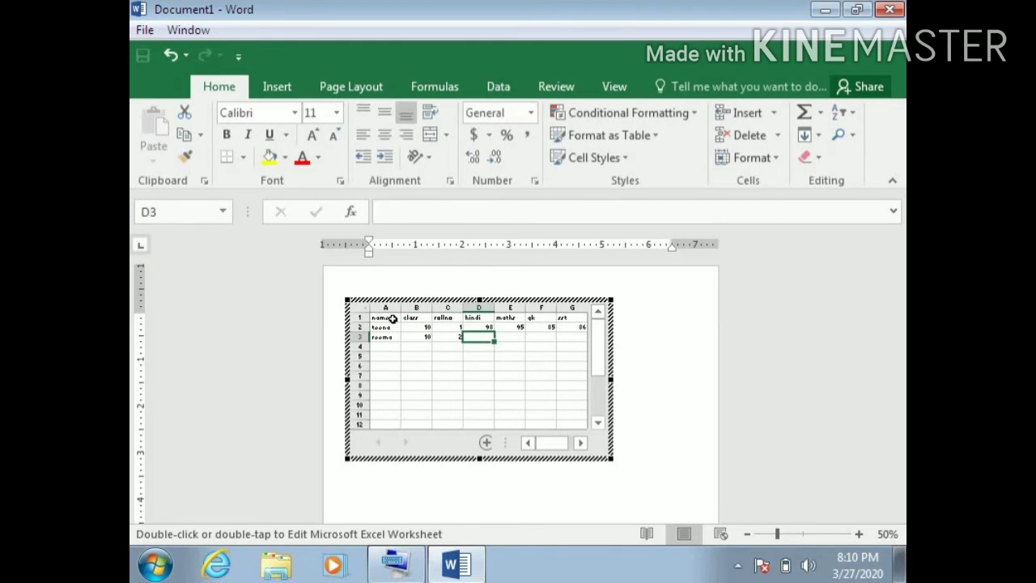
pyautogui.write('58')
pyautogui.press('Tab')
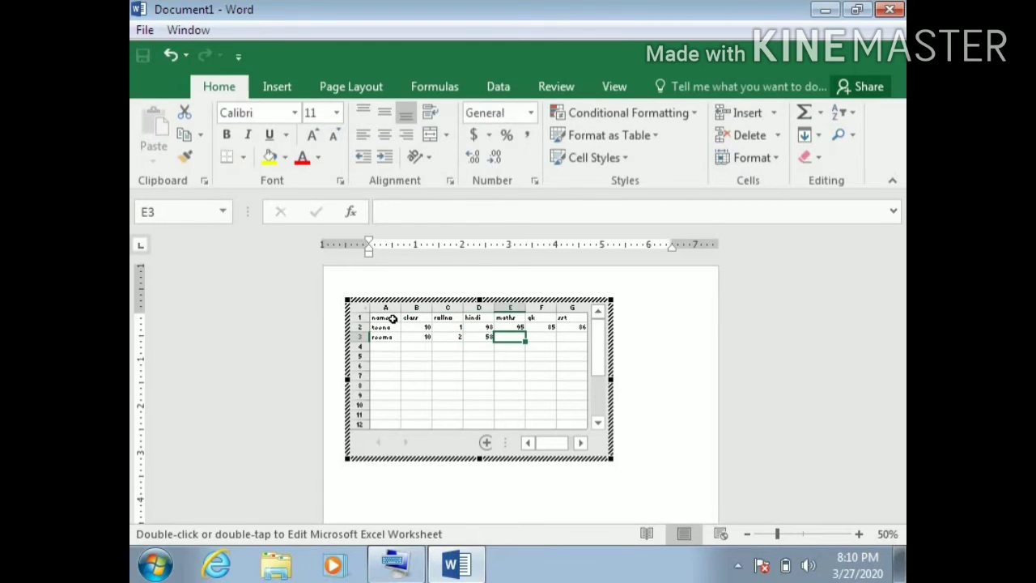
pyautogui.write('88')
pyautogui.press('Tab')
pyautogui.write('8')
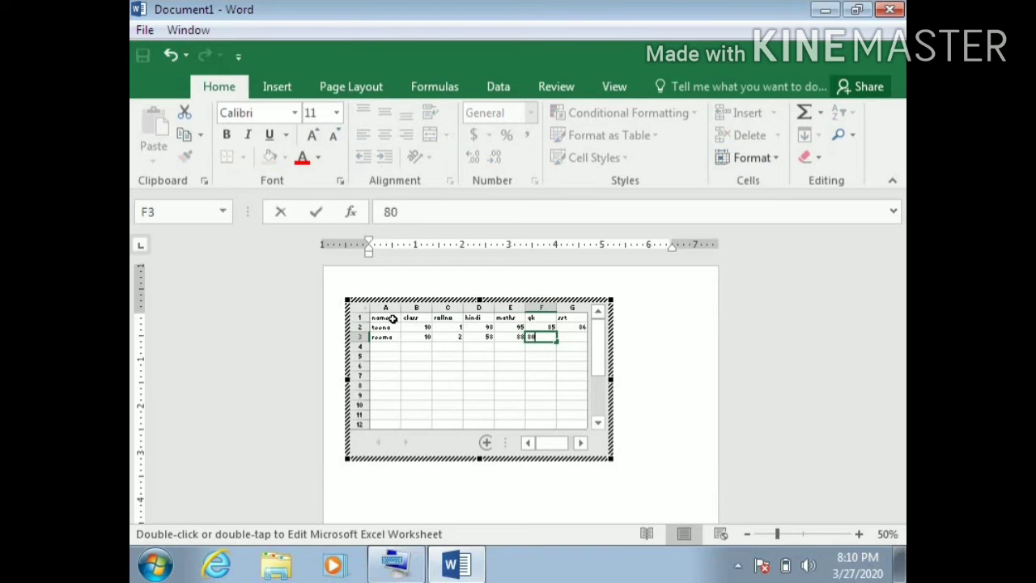
pyautogui.press('Tab')
pyautogui.write('95')
pyautogui.press('Tab')
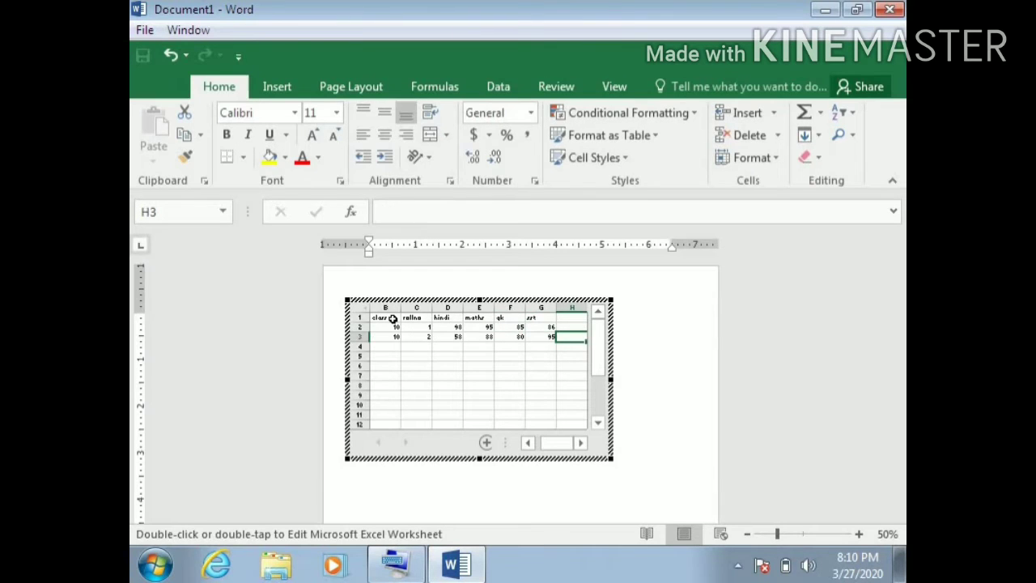
pyautogui.press('Left')
pyautogui.press('Left')
pyautogui.press('Home')
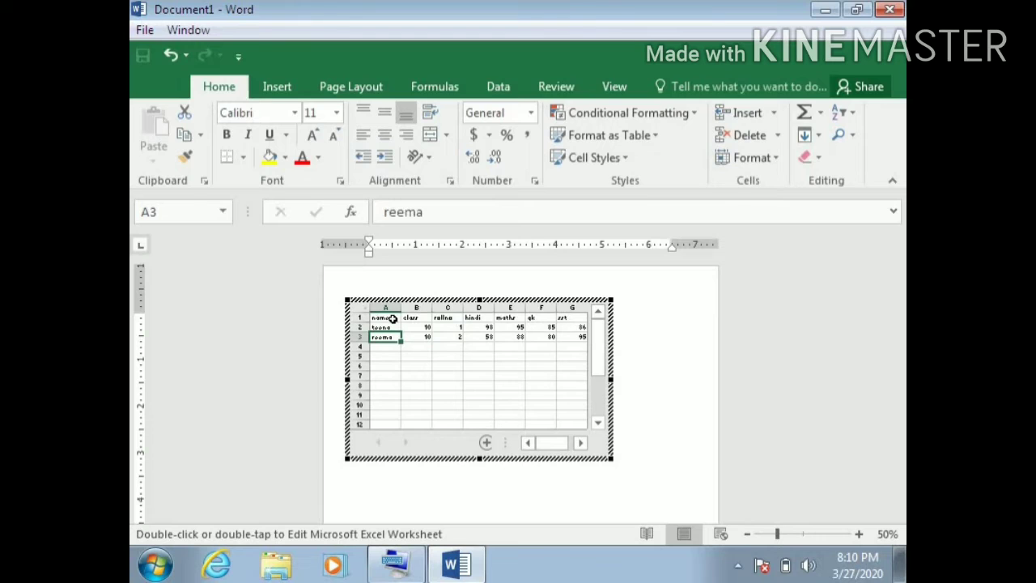
pyautogui.press('Down')
# - Fill row 4 with the third student's name, class 10, roll 3 and marks 75, 80, 96, 82
pyautogui.write('lal')
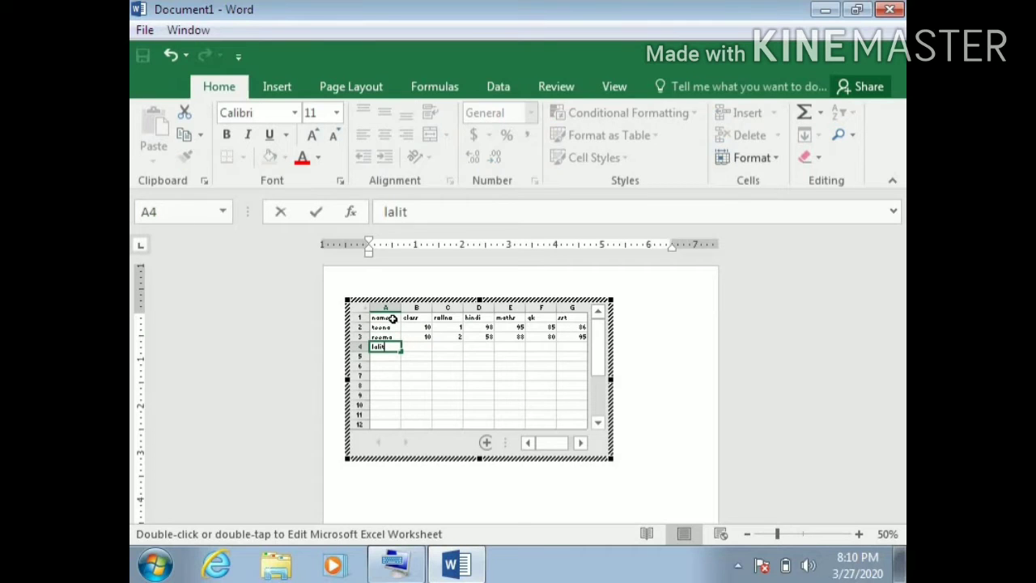
pyautogui.press('Tab')
pyautogui.write('10')
pyautogui.press('Tab')
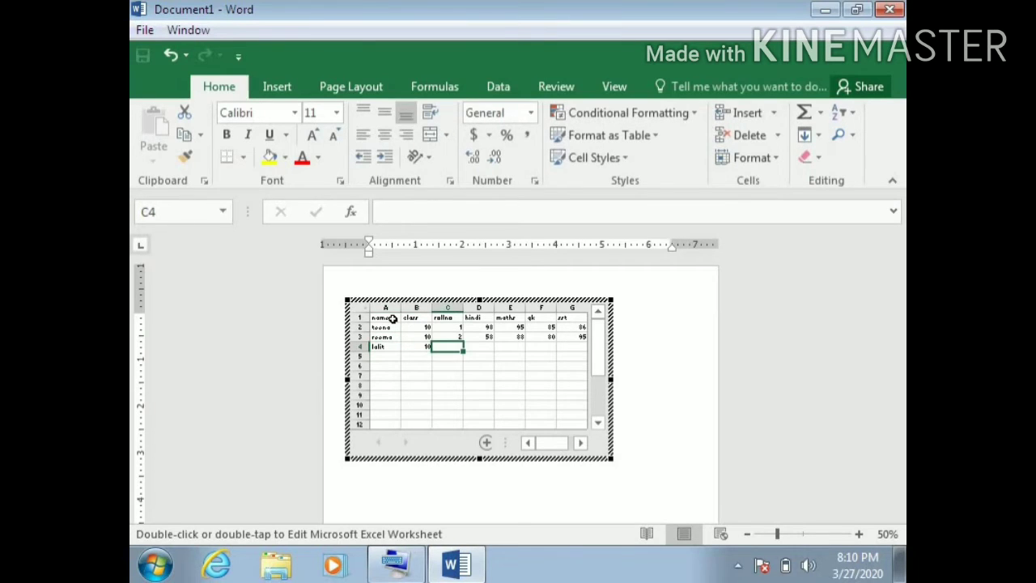
pyautogui.write('3')
pyautogui.press('Tab')
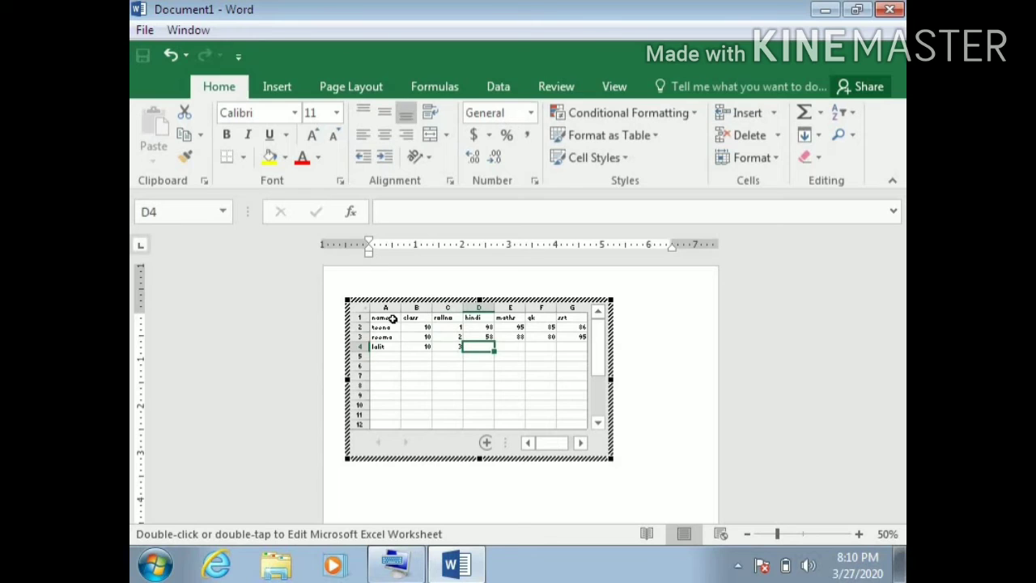
pyautogui.write('75')
pyautogui.press('Tab')
pyautogui.write('80')
pyautogui.press('Tab')
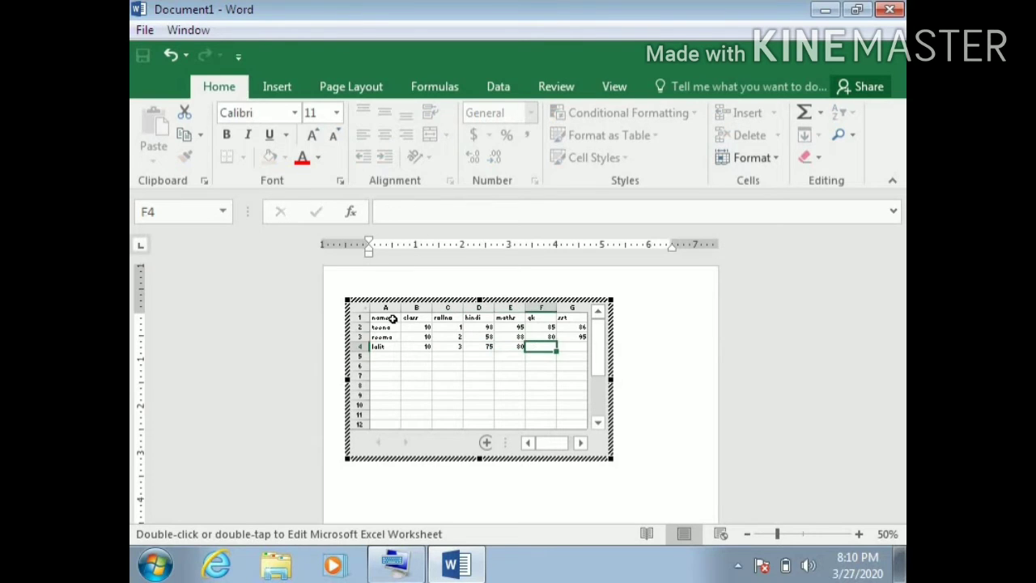
pyautogui.write('96')
pyautogui.press('Tab')
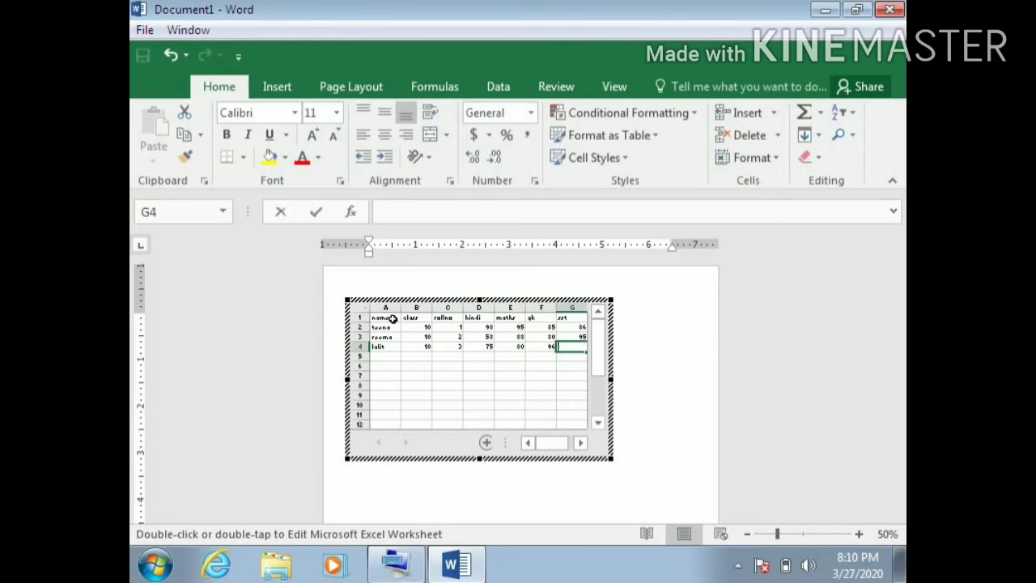
pyautogui.write('82')
pyautogui.press('Return')
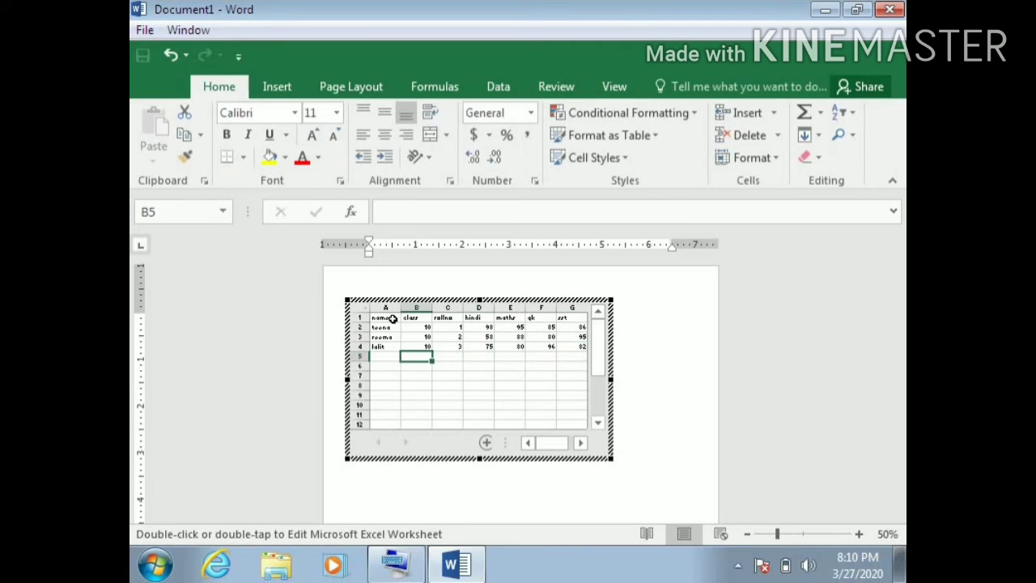
# - Fill row 5 with the fourth student's name, class 10 and marks 70, 85, 82, 81
pyautogui.press('Left')
pyautogui.write('ka')
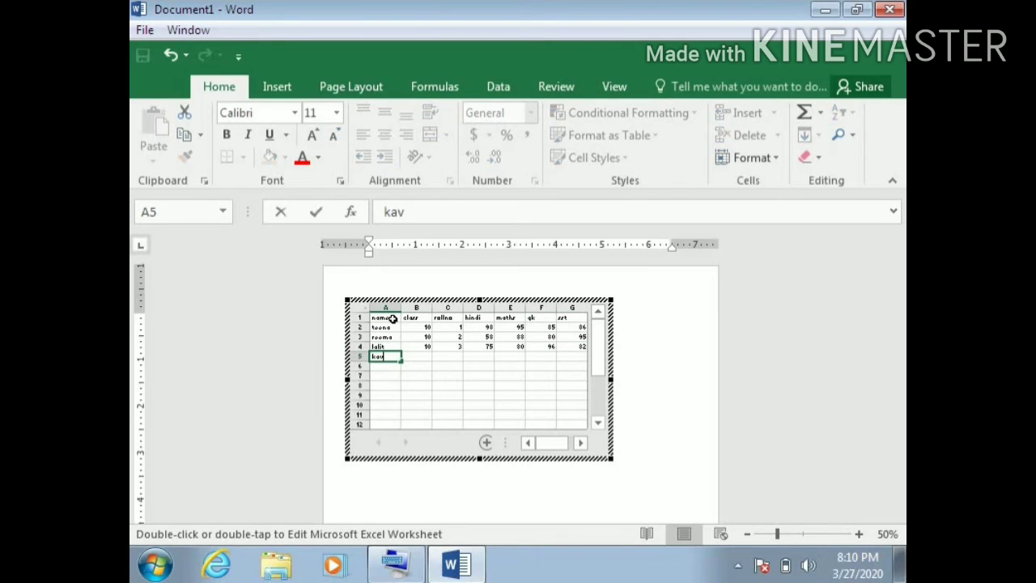
pyautogui.press('Tab')
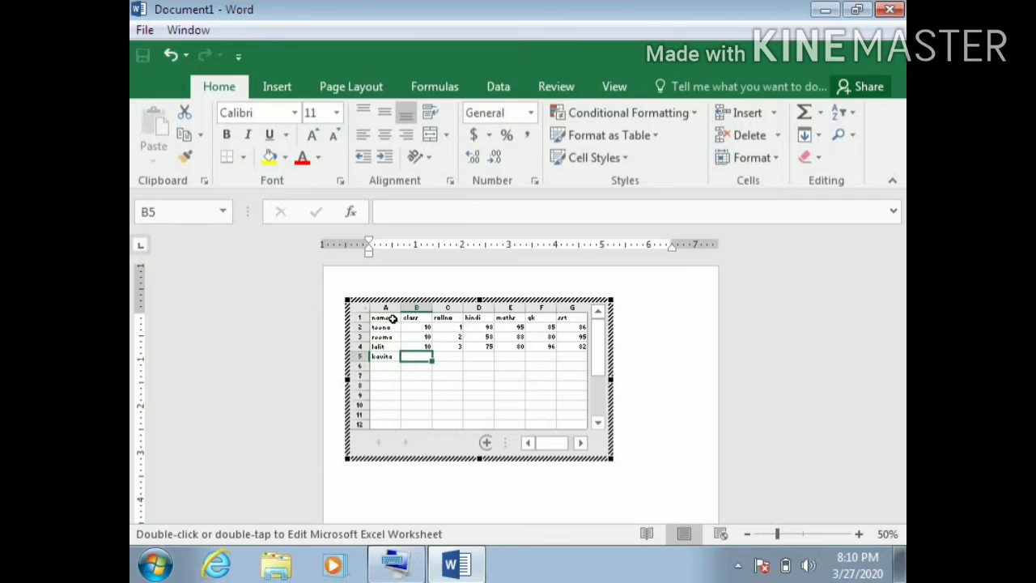
pyautogui.write('10')
pyautogui.press('Tab')
pyautogui.press('Tab')
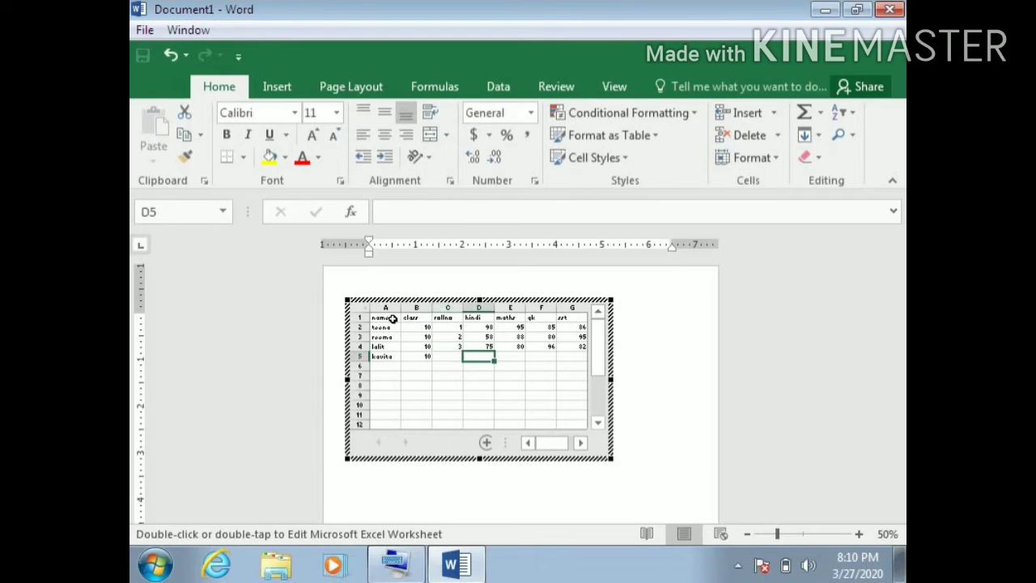
pyautogui.write('70')
pyautogui.press('Tab')
pyautogui.write('8')
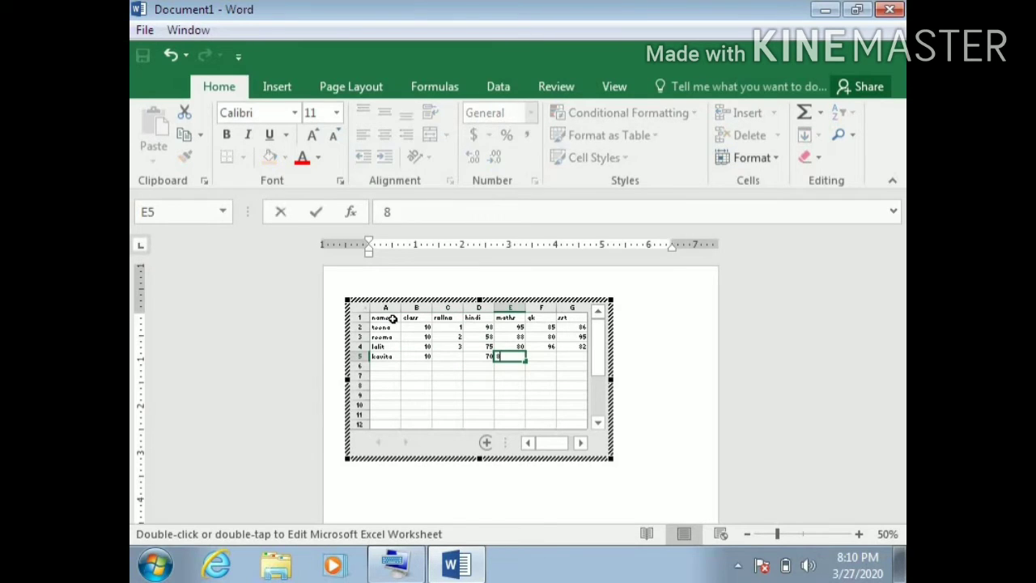
pyautogui.write('5')
pyautogui.press('Tab')
pyautogui.write('82')
pyautogui.press('Tab')
pyautogui.write('8')
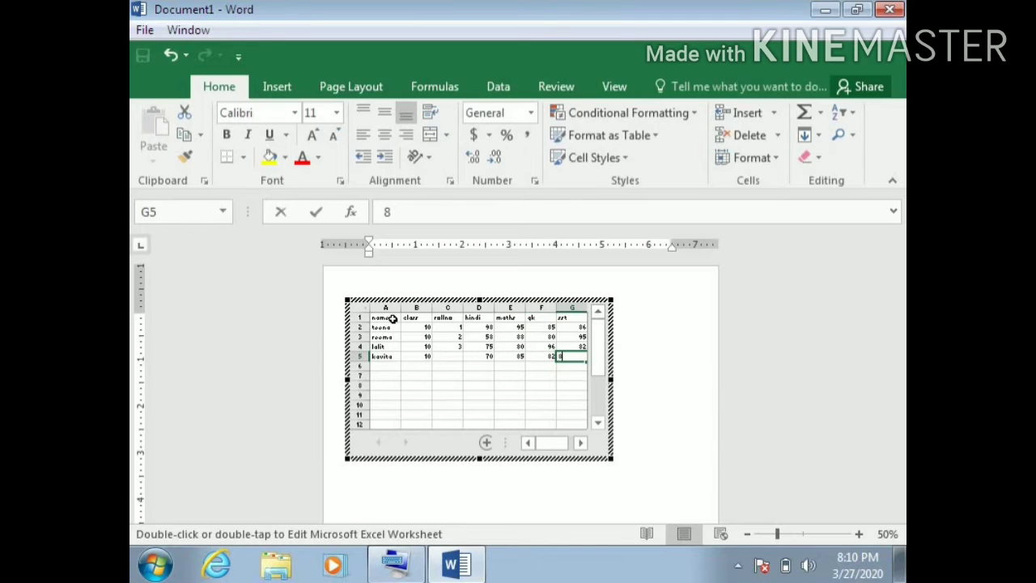
pyautogui.write('1')
pyautogui.press('Tab')
pyautogui.press('Left')
pyautogui.press('Home')
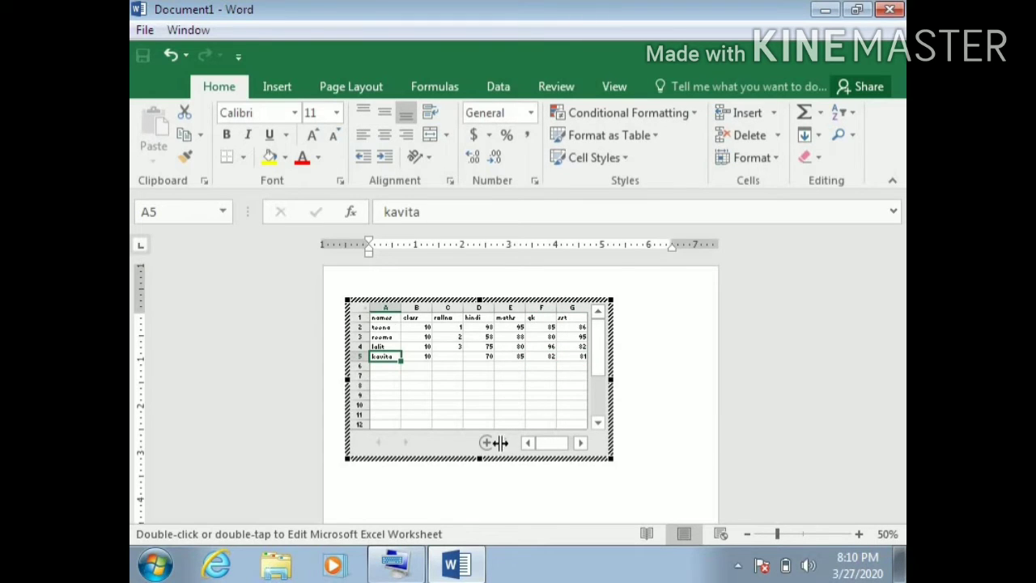
# - Shrink the worksheet frame to show rows 1–5, then select the table A1:G5
pyautogui.moveTo(479, 458); pyautogui.dragTo(482, 372)
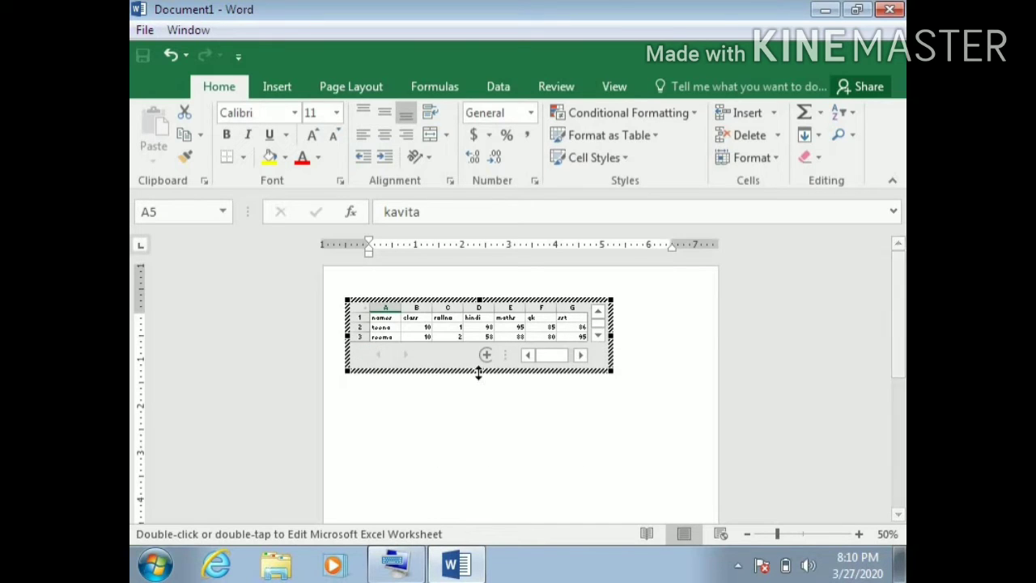
pyautogui.click(480, 373)
pyautogui.moveTo(480, 373); pyautogui.dragTo(482, 393)
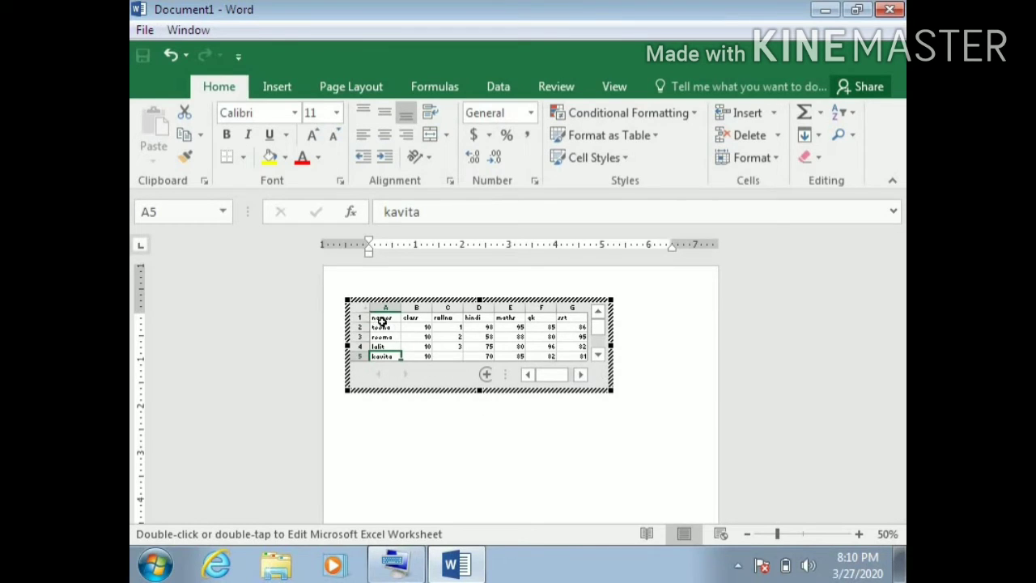
pyautogui.moveTo(382, 321); pyautogui.dragTo(568, 359)
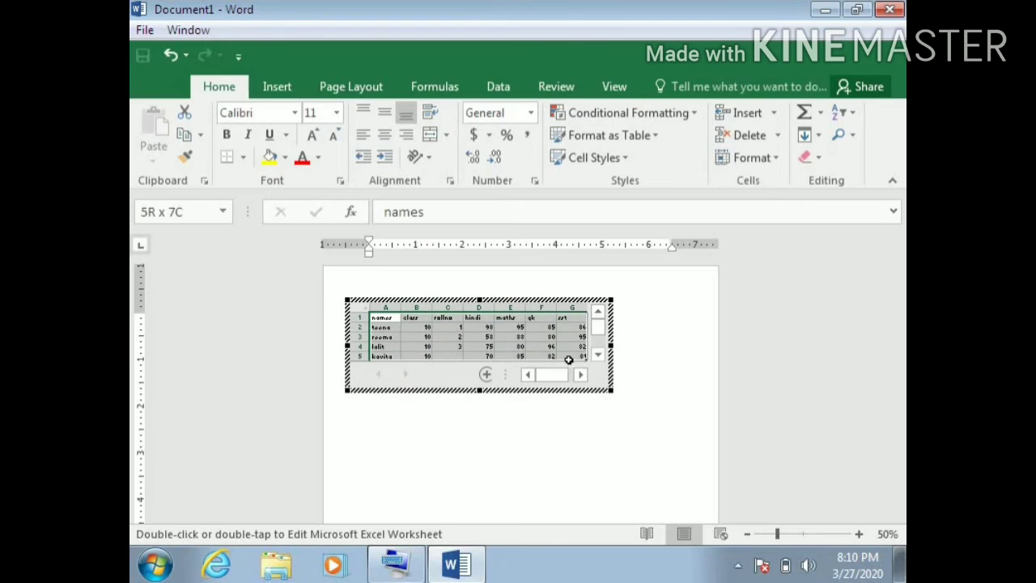
# - Give the table all cell borders, font size 14 without bold, and centred values
pyautogui.click(248, 162)
pyautogui.click(261, 321)
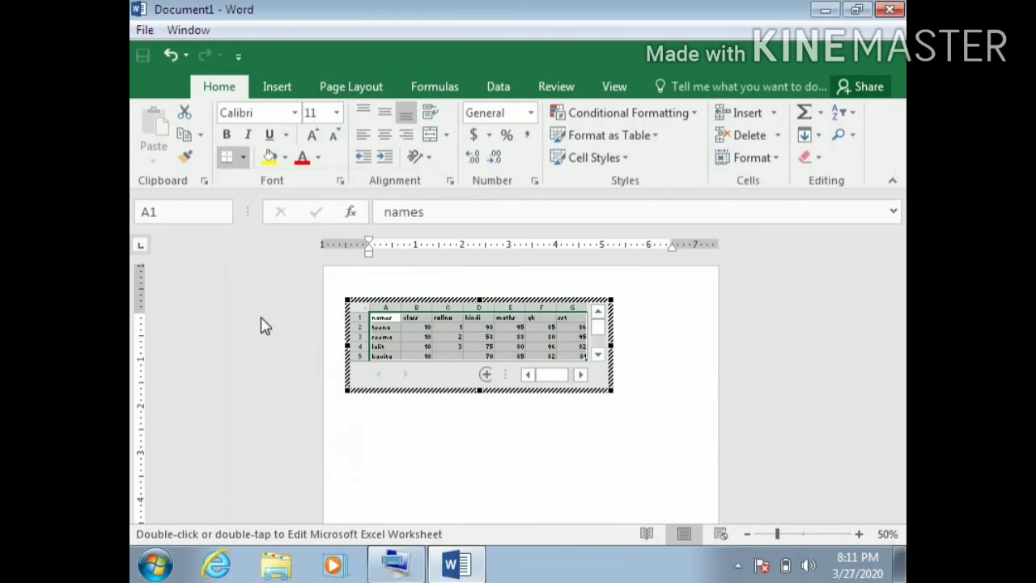
pyautogui.click(230, 137)
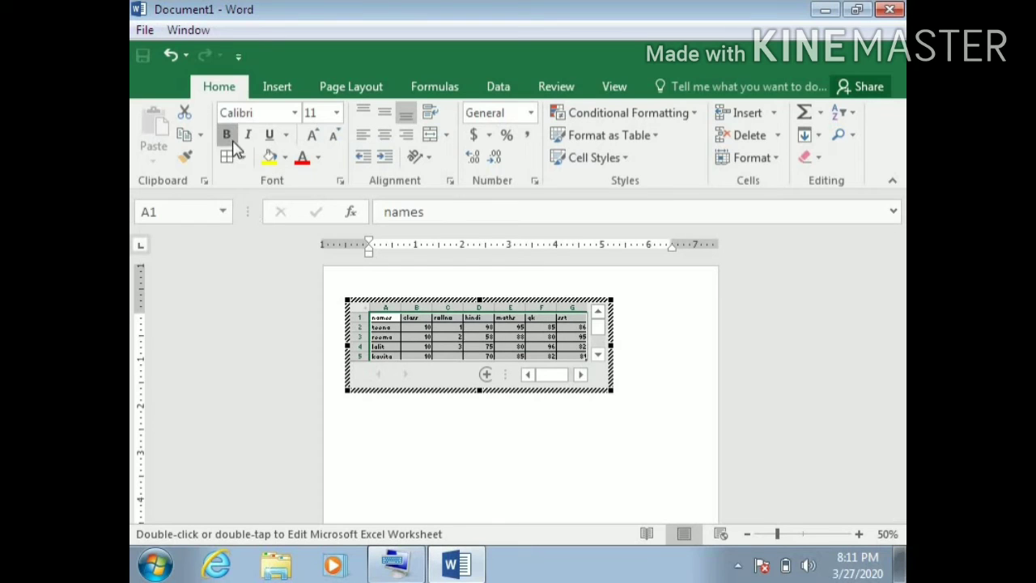
pyautogui.click(314, 138)
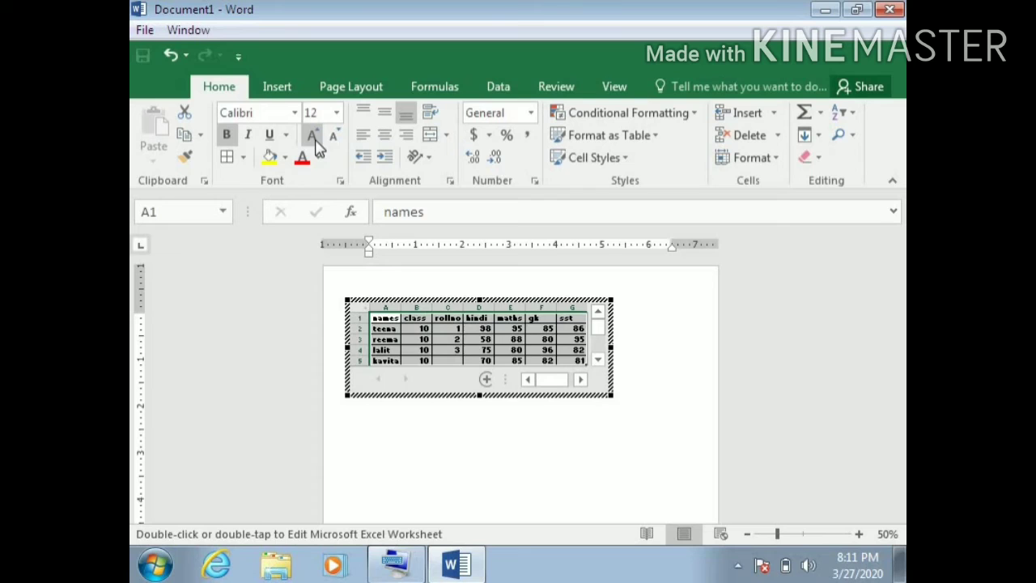
pyautogui.click(314, 137)
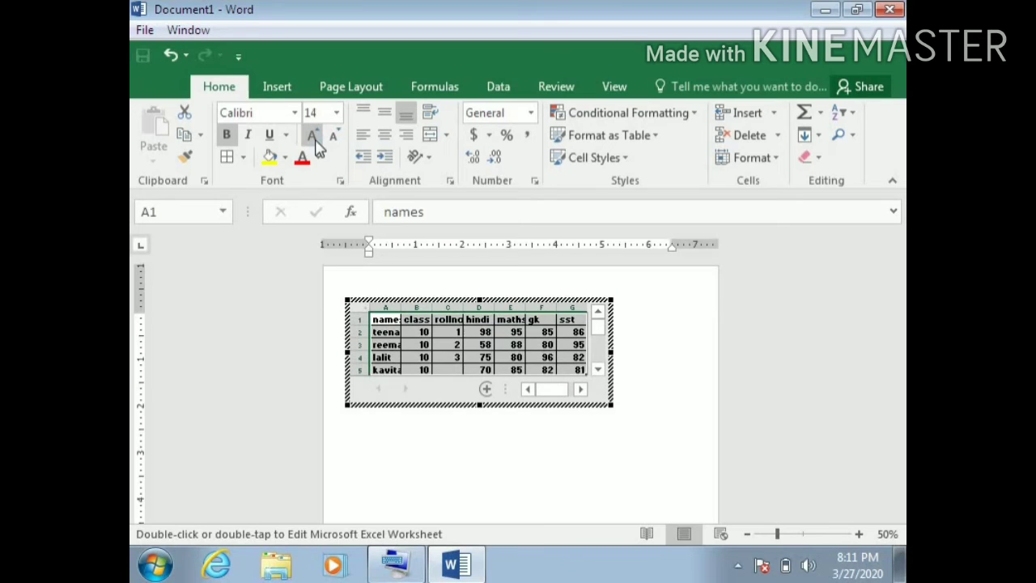
pyautogui.click(230, 138)
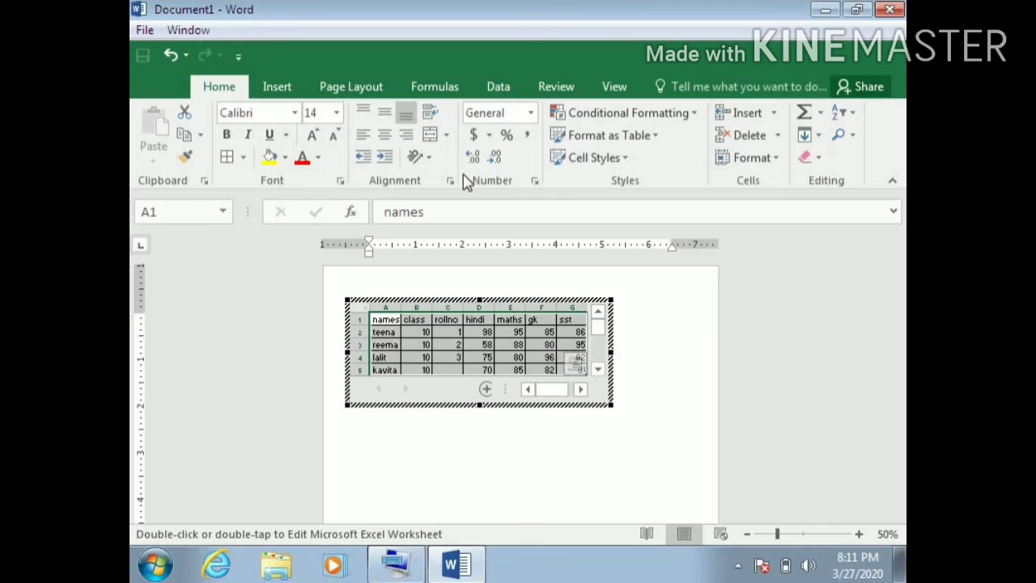
pyautogui.click(386, 139)
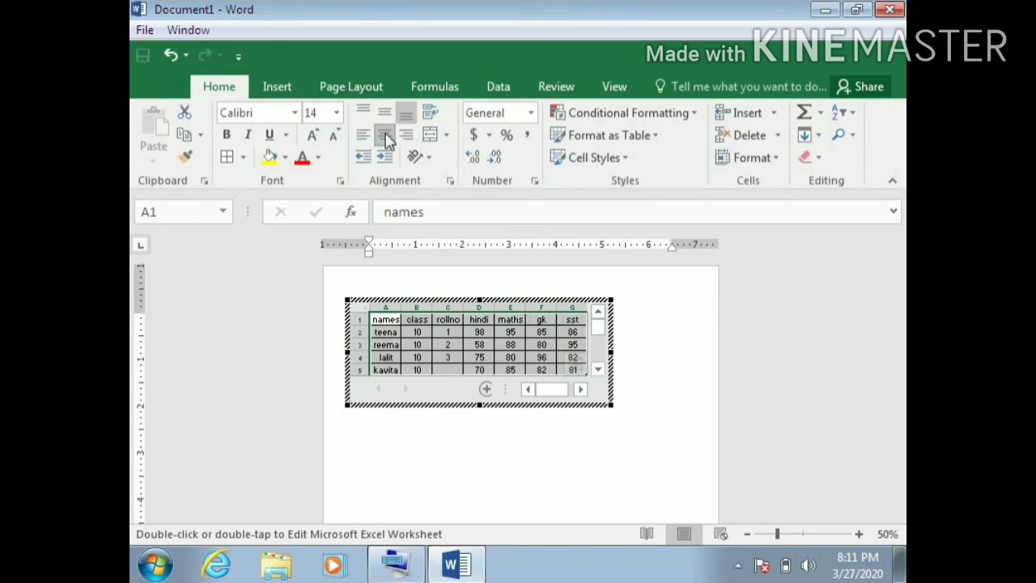
# - Colour the header row A1:G1 red and finish editing the embedded sheet
pyautogui.click(388, 320)
pyautogui.moveTo(388, 321); pyautogui.dragTo(577, 321)
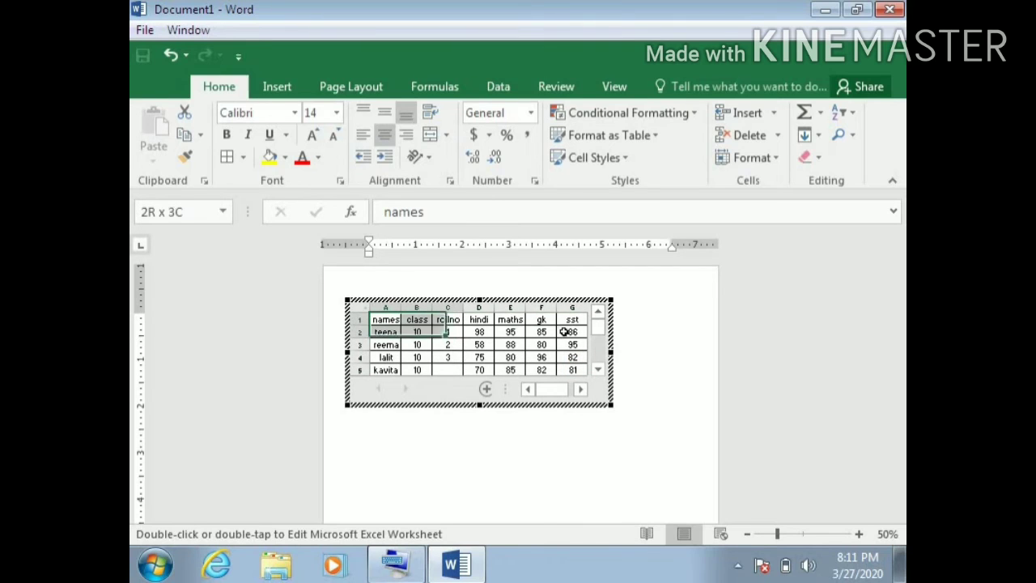
pyautogui.click(302, 159)
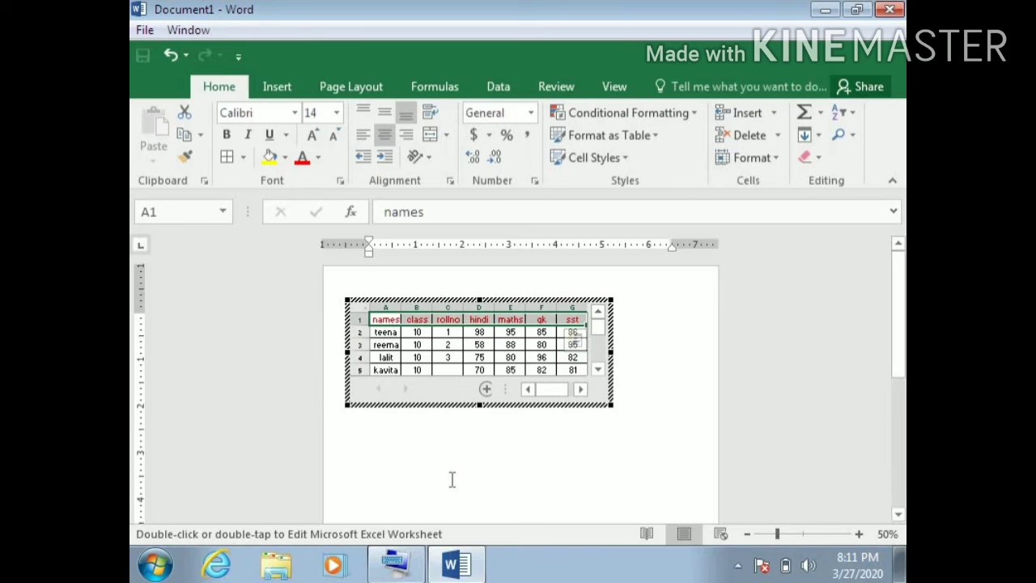
pyautogui.click(451, 437)
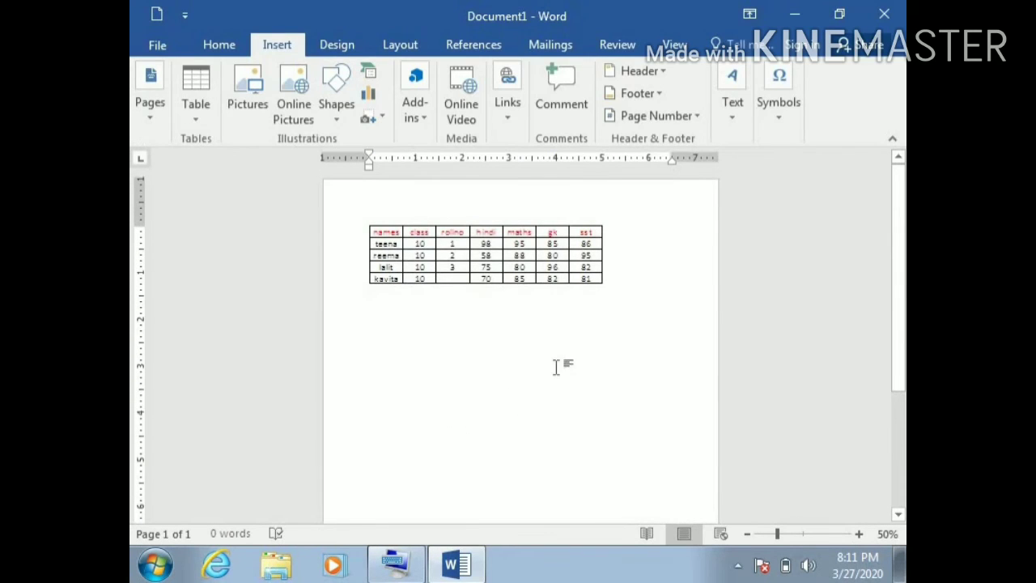
# - Drag the embedded table's corner and top handles outward to make it wider and taller
pyautogui.click(580, 275)
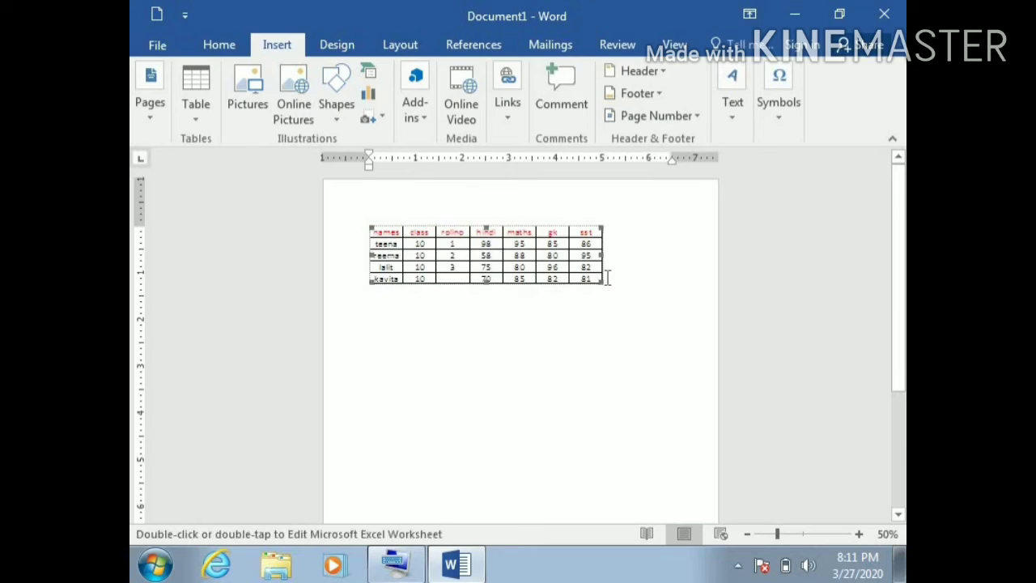
pyautogui.moveTo(602, 281); pyautogui.dragTo(620, 308)
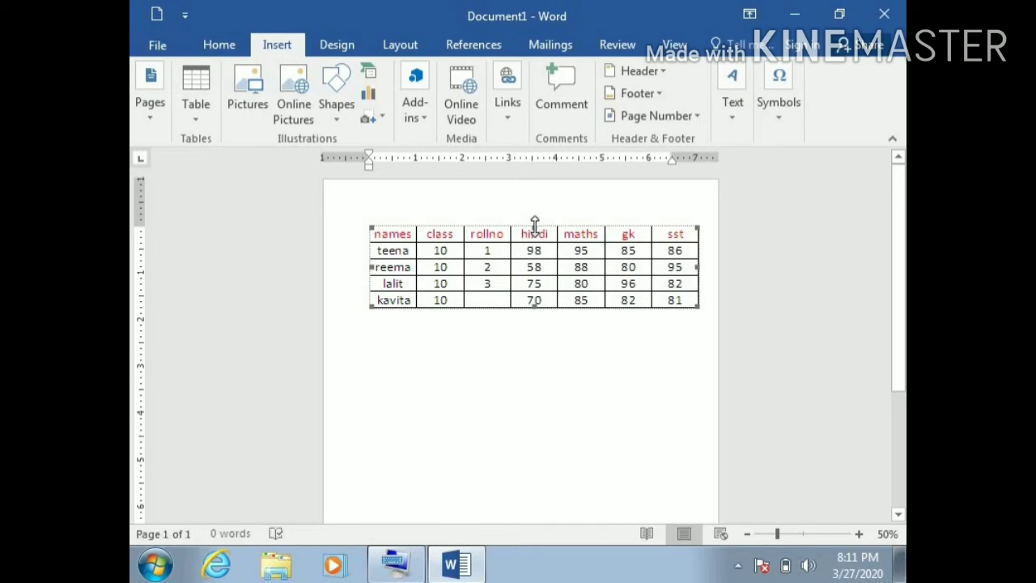
pyautogui.moveTo(535, 225); pyautogui.dragTo(534, 197)
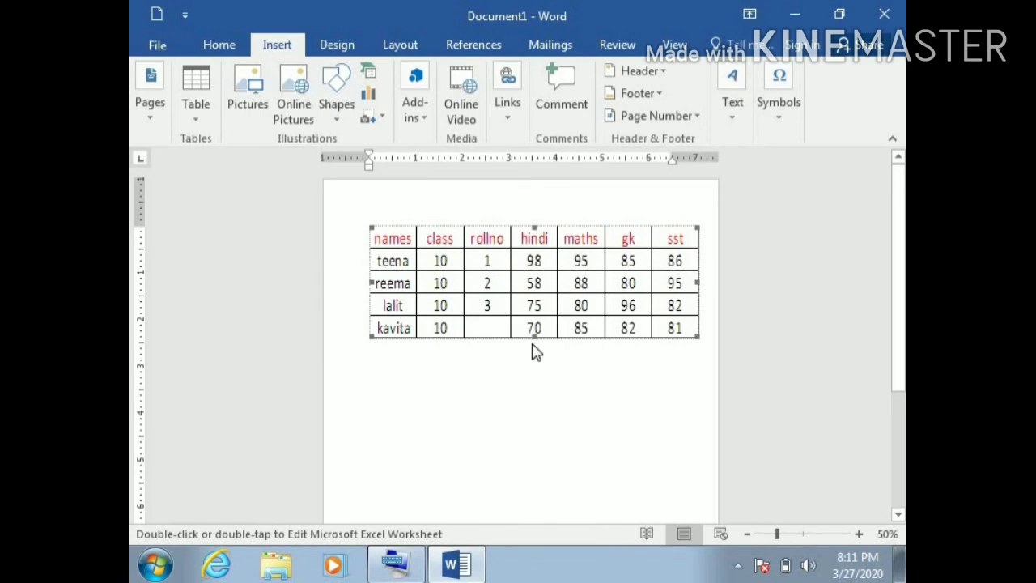
pyautogui.click(704, 338)
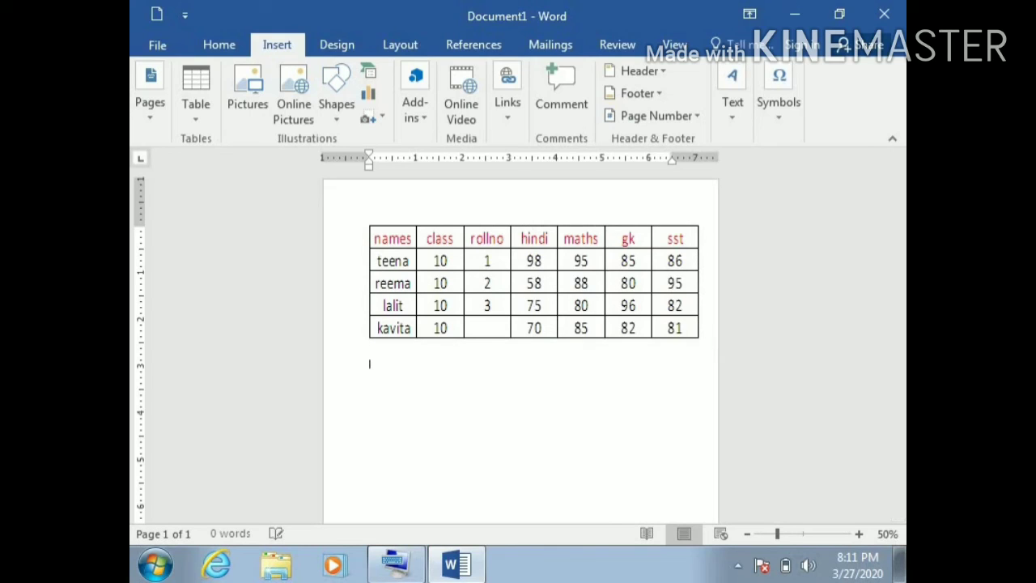
# - Type 'Done table' below the table and format it bold at font size 22
pyautogui.write('Done ta')
pyautogui.write('ble')
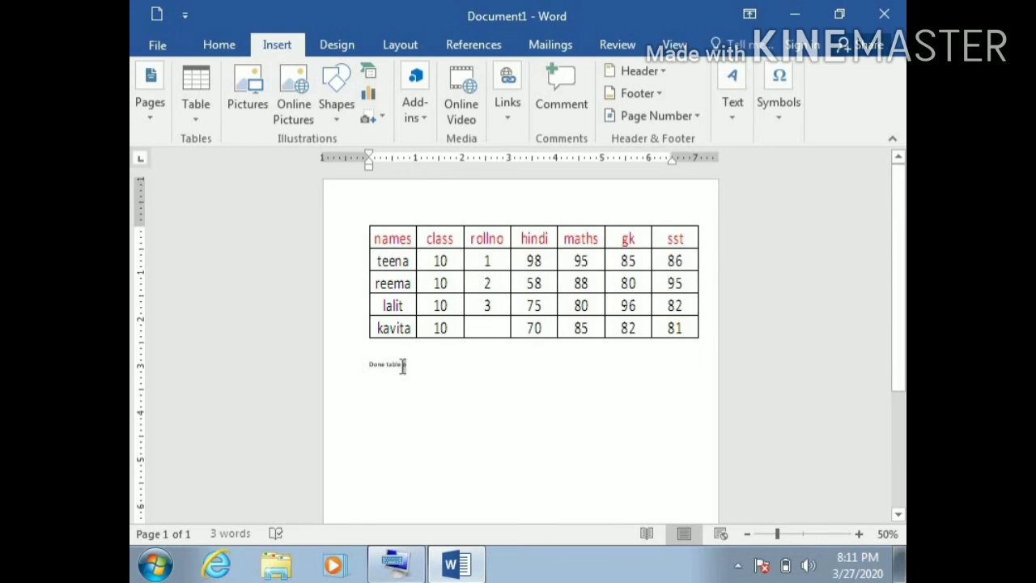
pyautogui.moveTo(404, 366); pyautogui.dragTo(338, 368)
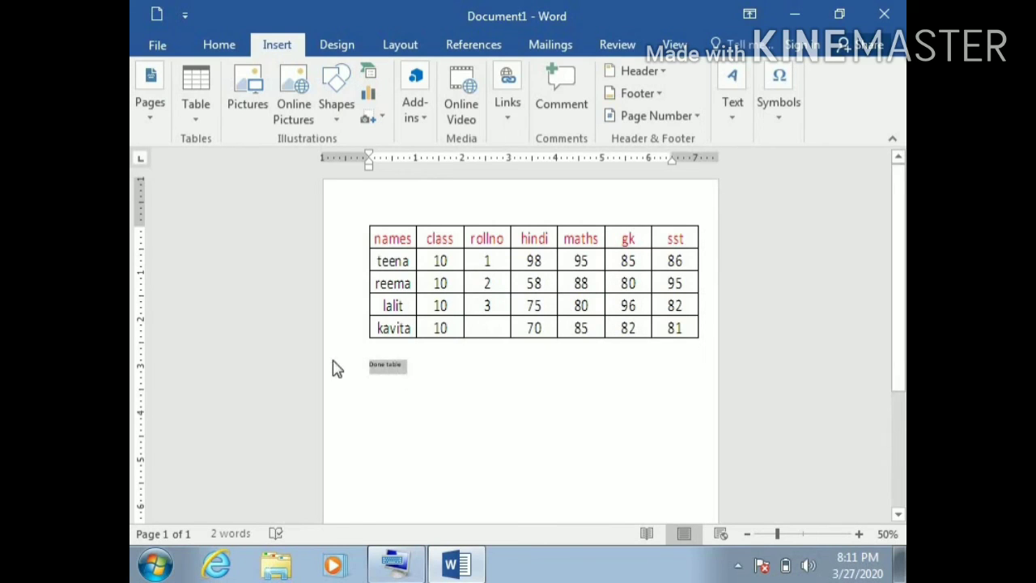
pyautogui.click(217, 45)
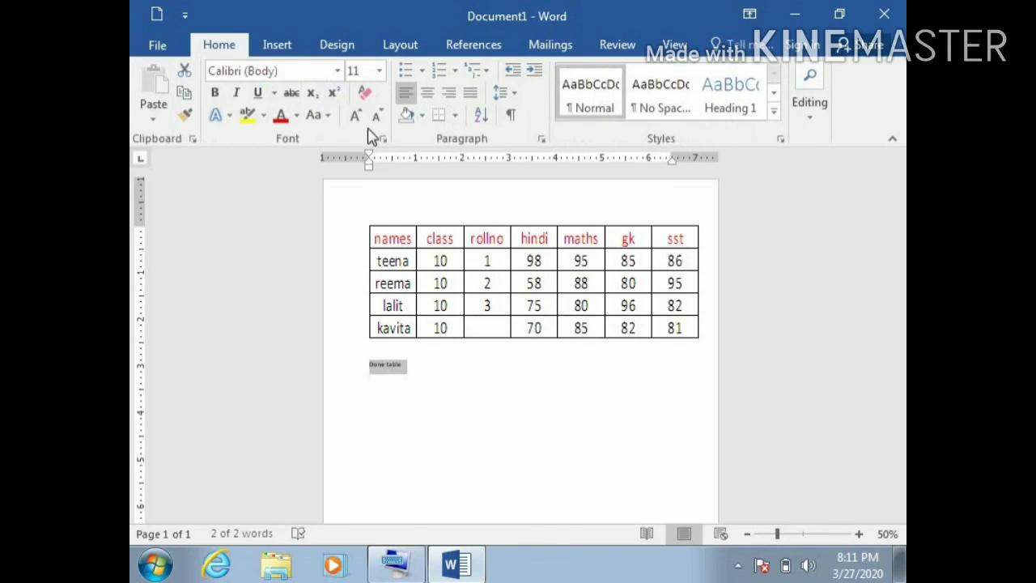
pyautogui.click(355, 115)
pyautogui.click(355, 115)
pyautogui.click(354, 115)
pyautogui.click(355, 115)
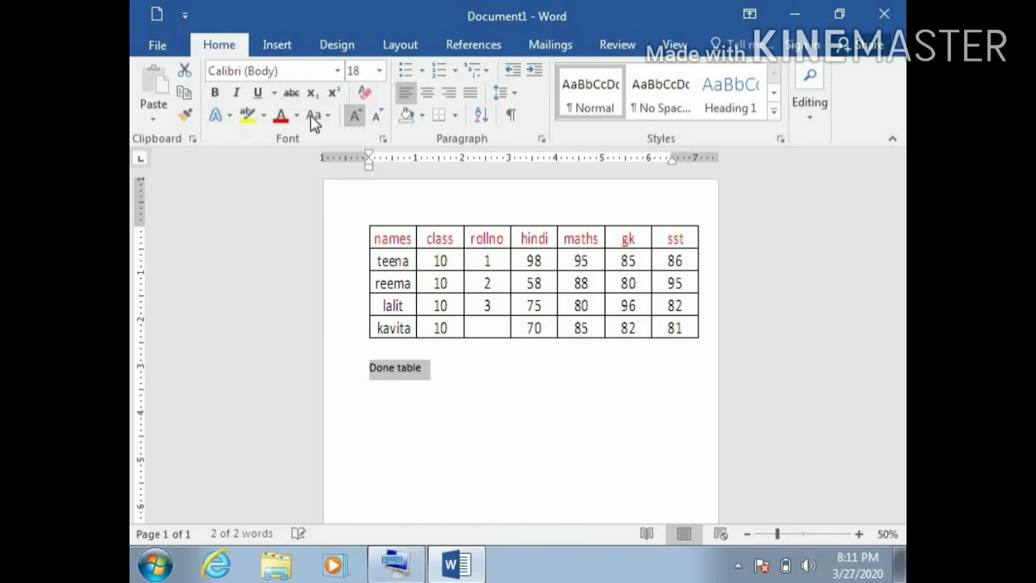
pyautogui.click(214, 92)
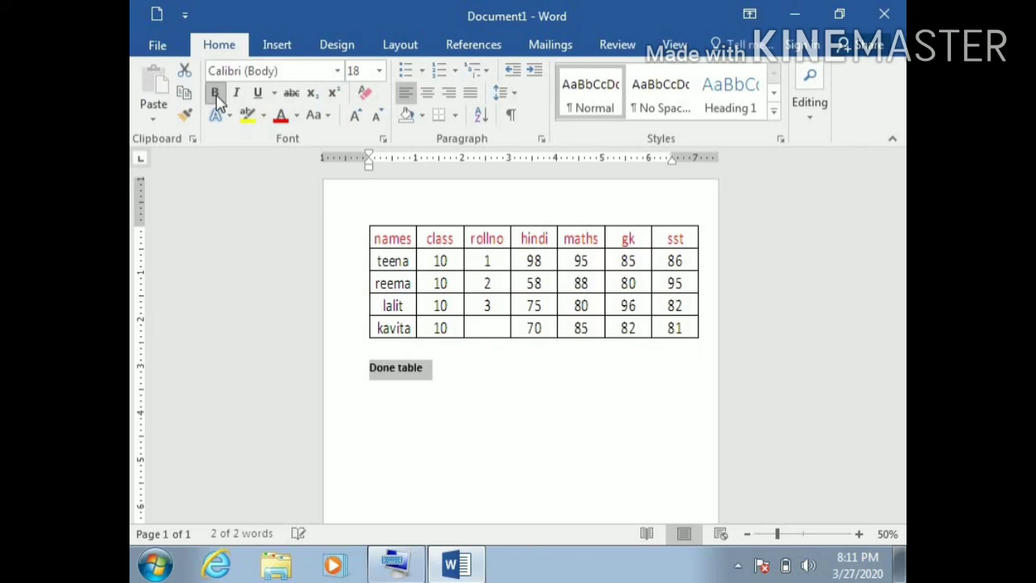
pyautogui.click(354, 115)
pyautogui.click(354, 115)
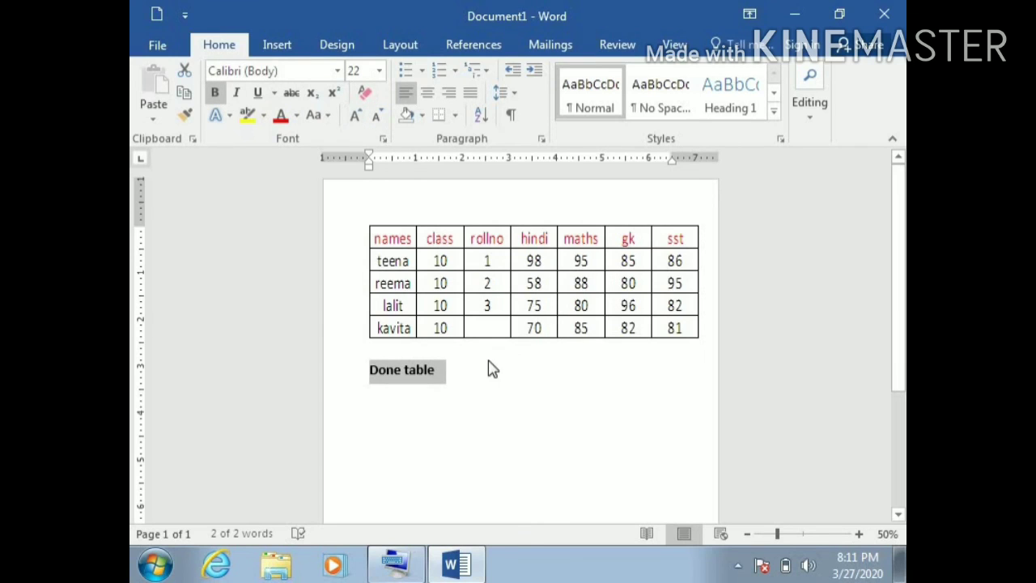
pyautogui.click(441, 371)
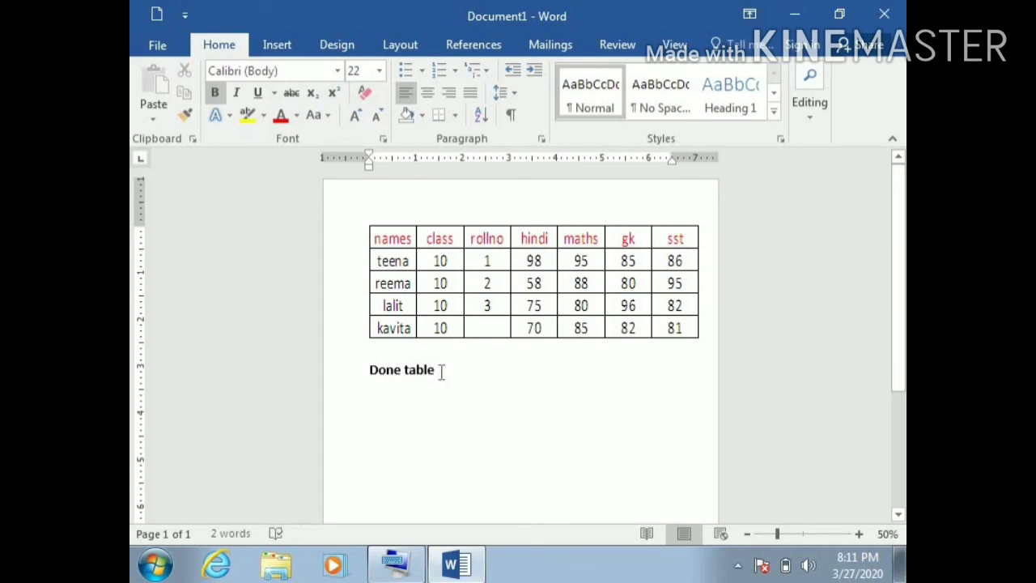
pyautogui.click(275, 47)
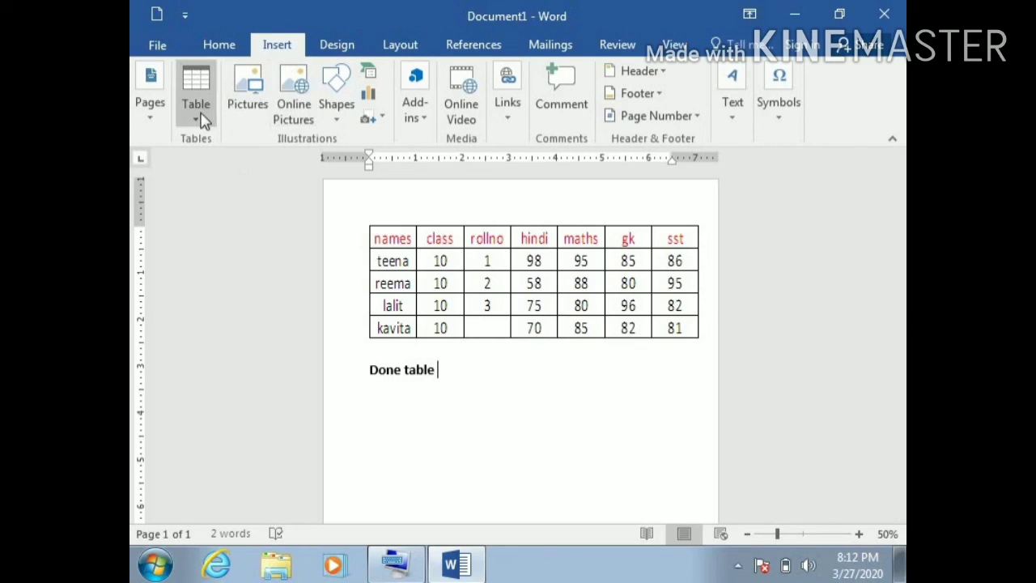
pyautogui.click(200, 113)
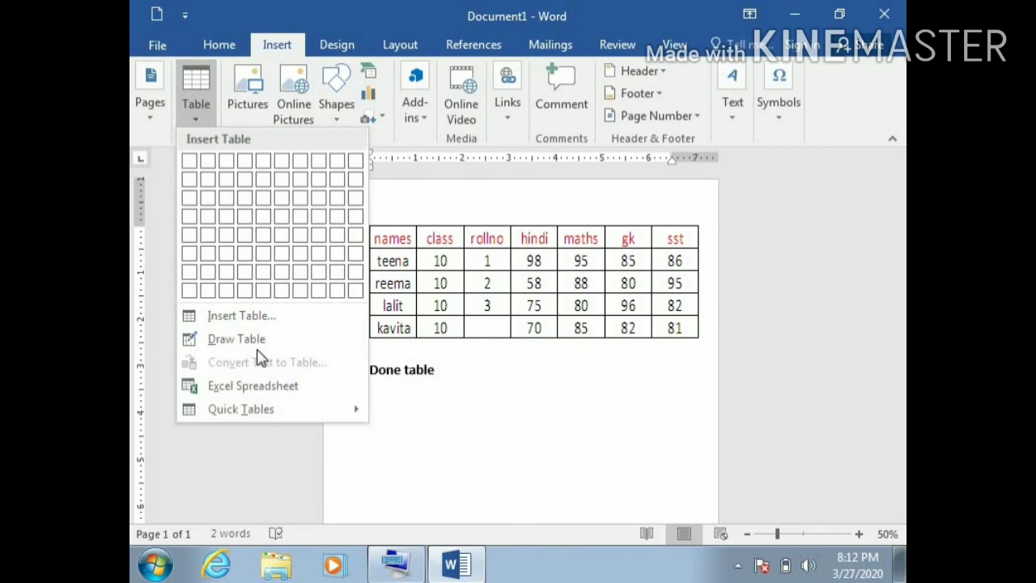
pyautogui.click(473, 474)
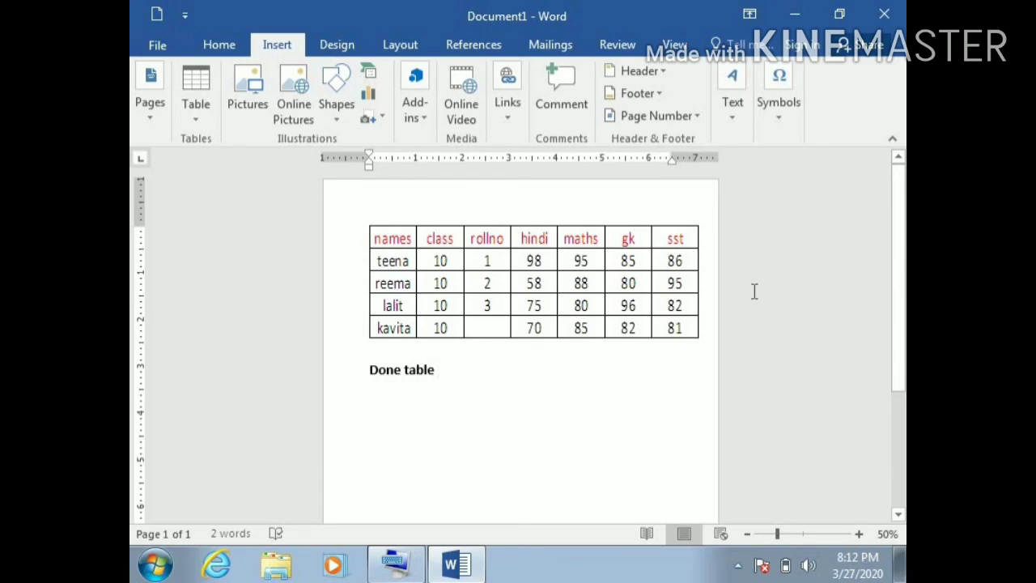